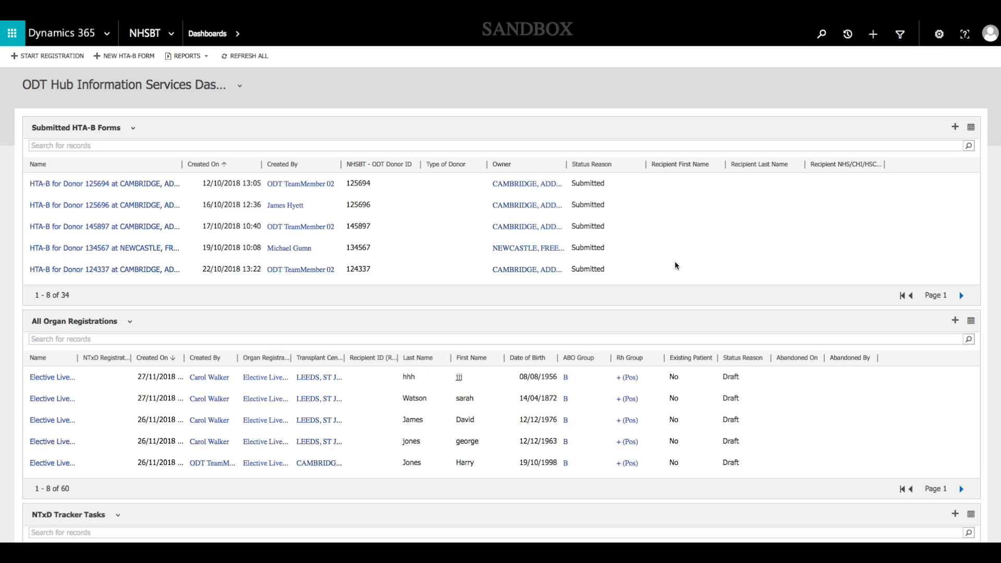
Start a new HTA-B form and enter the donor's NHSBT - ODT Donor ID
{"action": "left_click", "coordinate": [123, 60]}
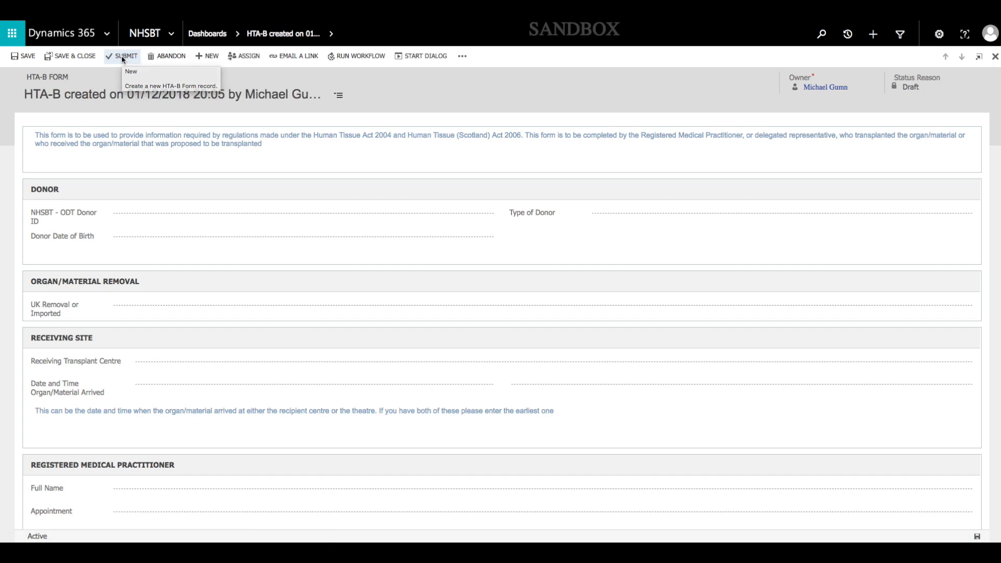
{"action": "left_click", "coordinate": [188, 218]}
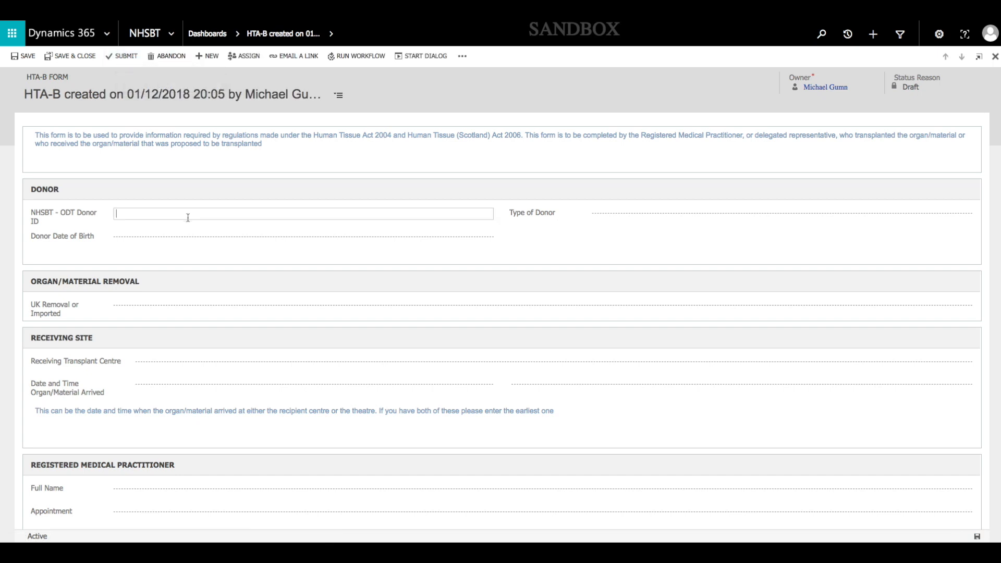
Enter the donor's date of birth in the Donor section of the HTA-B form
{"action": "left_click", "coordinate": [478, 238]}
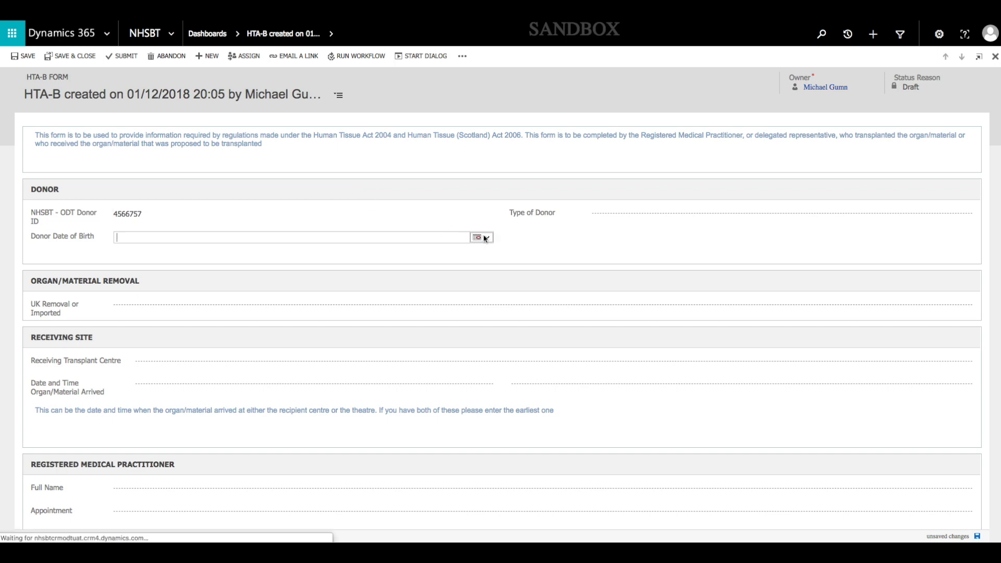
{"action": "left_click", "coordinate": [485, 238]}
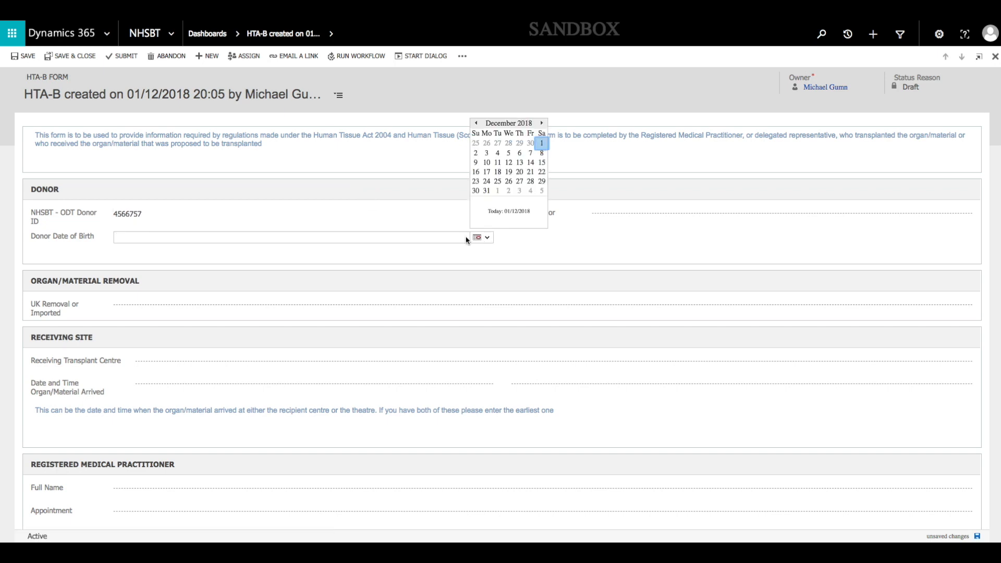
{"action": "left_click", "coordinate": [541, 146]}
{"action": "left_click", "coordinate": [171, 238]}
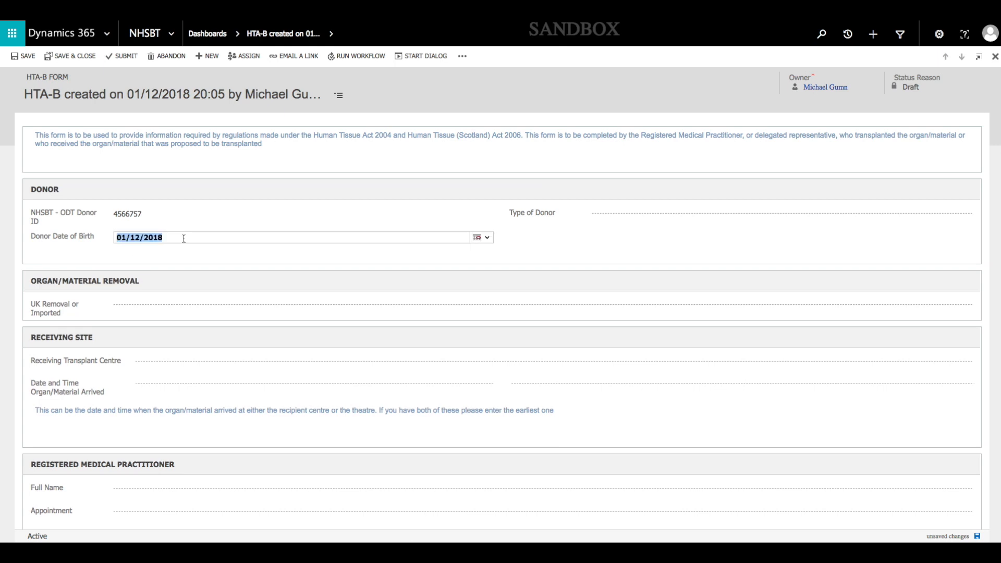
{"action": "type", "text": "01/12/2018"}
{"action": "key", "text": "Tab"}
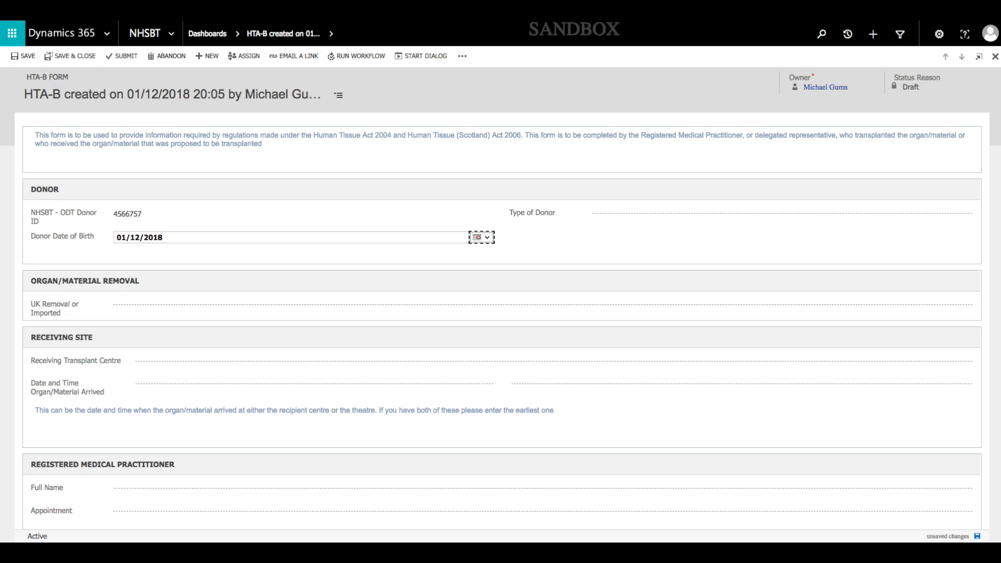
Set the type of donor to Deceased
{"action": "left_click", "coordinate": [618, 211]}
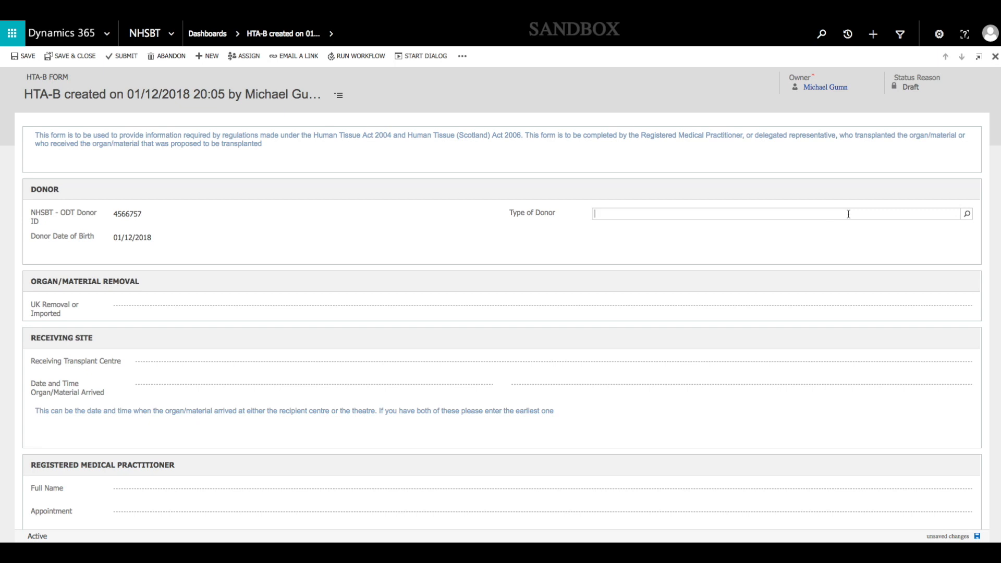
{"action": "left_click", "coordinate": [967, 215]}
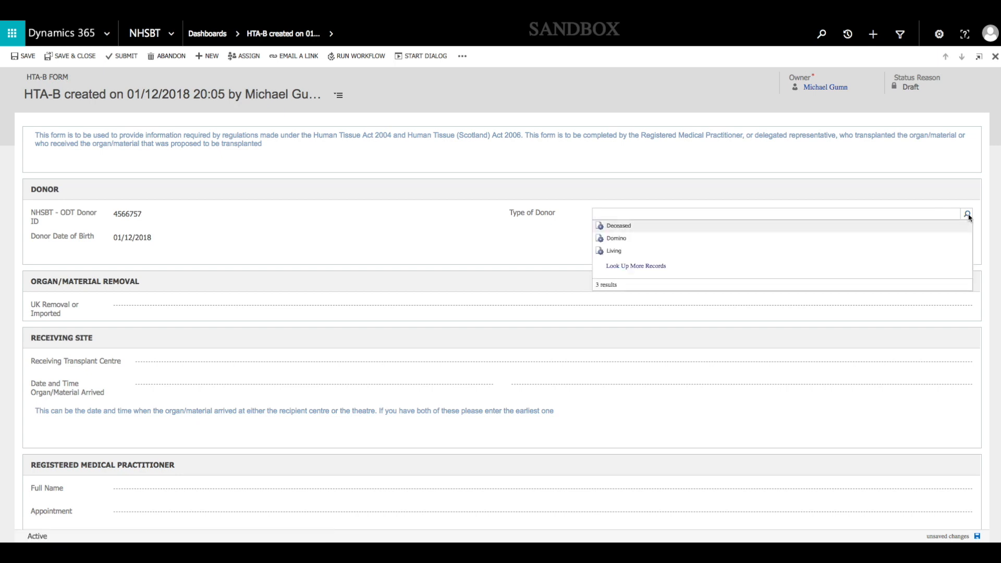
{"action": "left_click", "coordinate": [618, 228]}
Set the UK Removal or Imported value for the organ to Imported
{"action": "left_click", "coordinate": [133, 308]}
{"action": "left_click", "coordinate": [967, 306]}
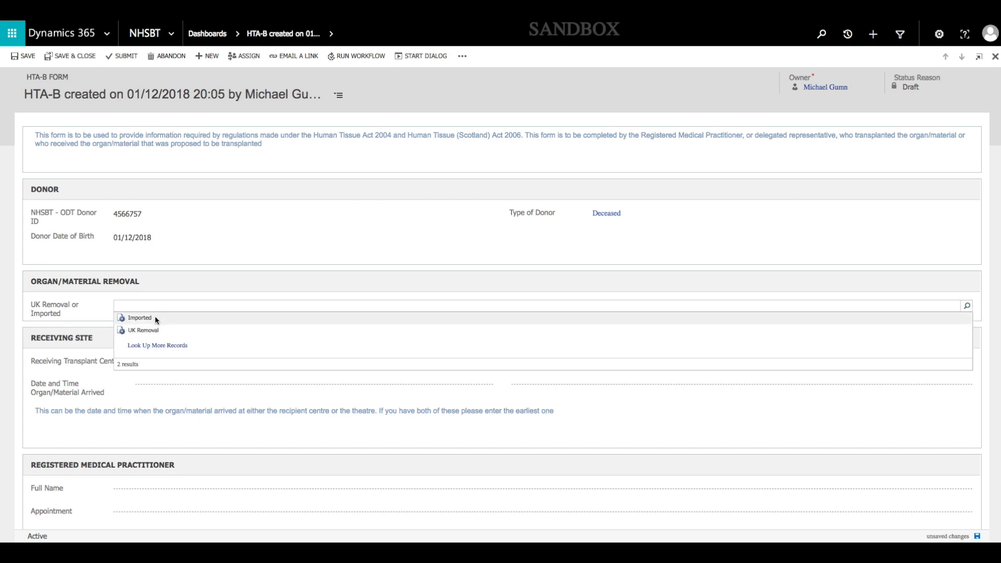
{"action": "left_click", "coordinate": [155, 318]}
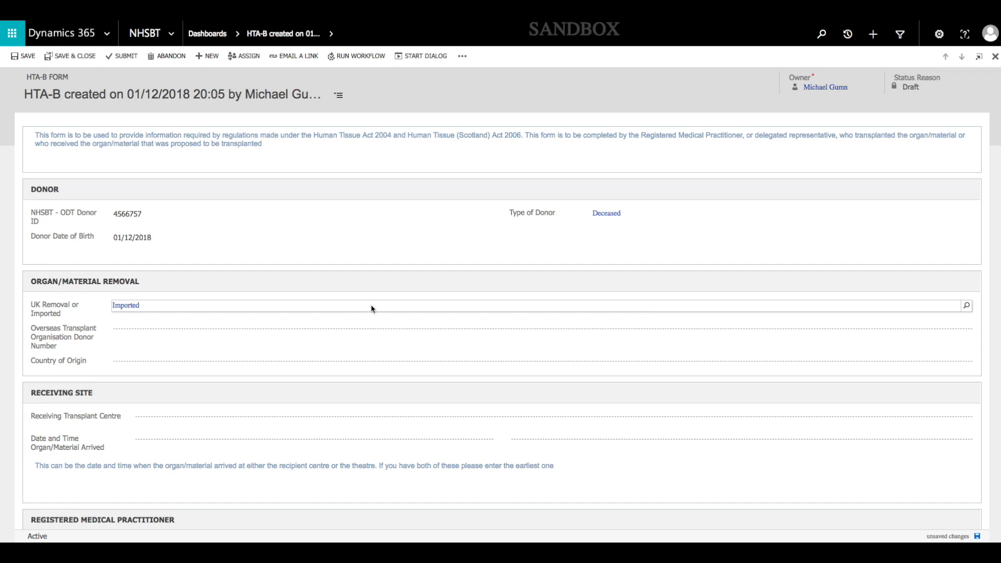
Change the organ's removal value to UK Removal and enter Guys as the donating hospital
{"action": "left_click", "coordinate": [394, 307]}
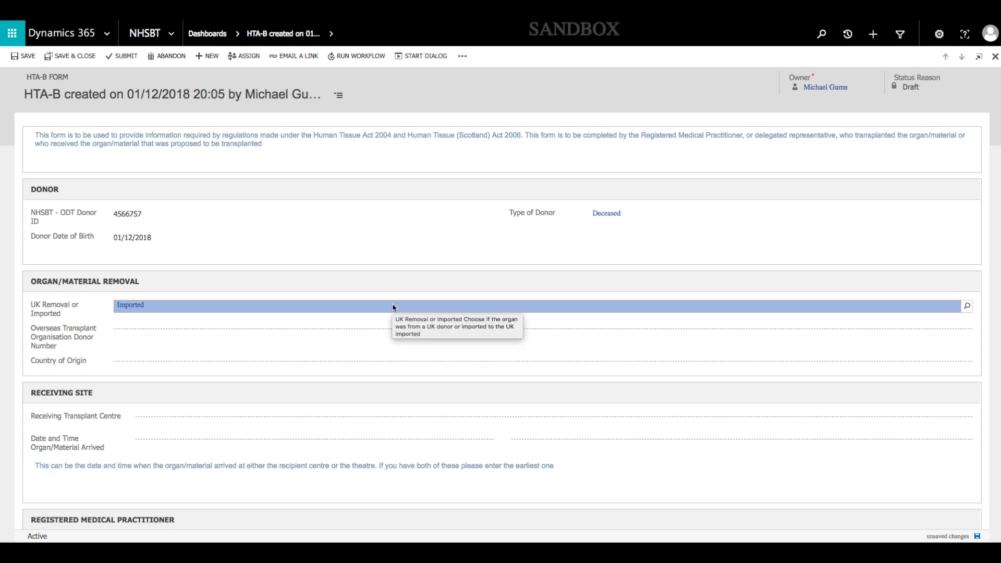
{"action": "key", "text": "BackSpace"}
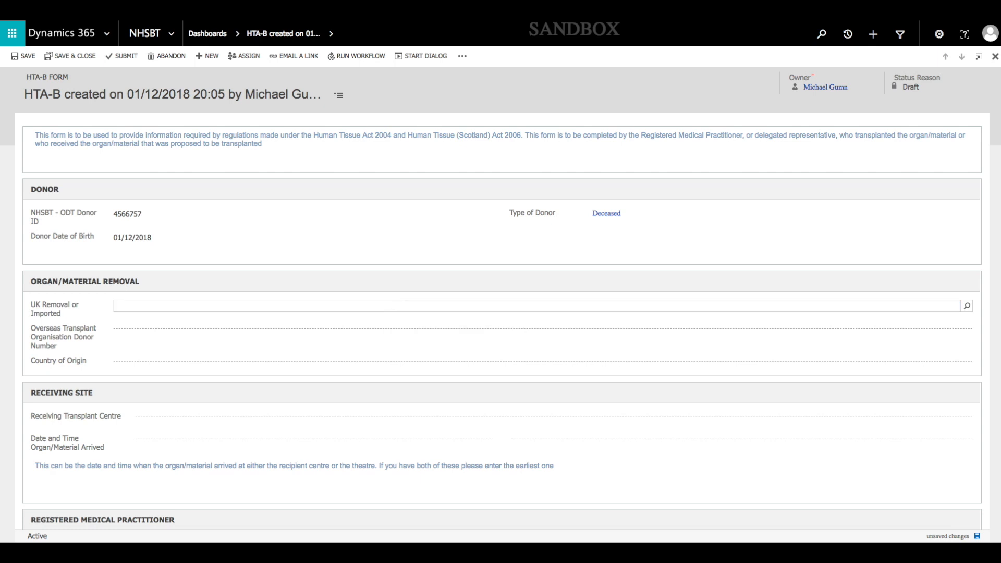
{"action": "left_click", "coordinate": [967, 306]}
{"action": "left_click", "coordinate": [139, 330]}
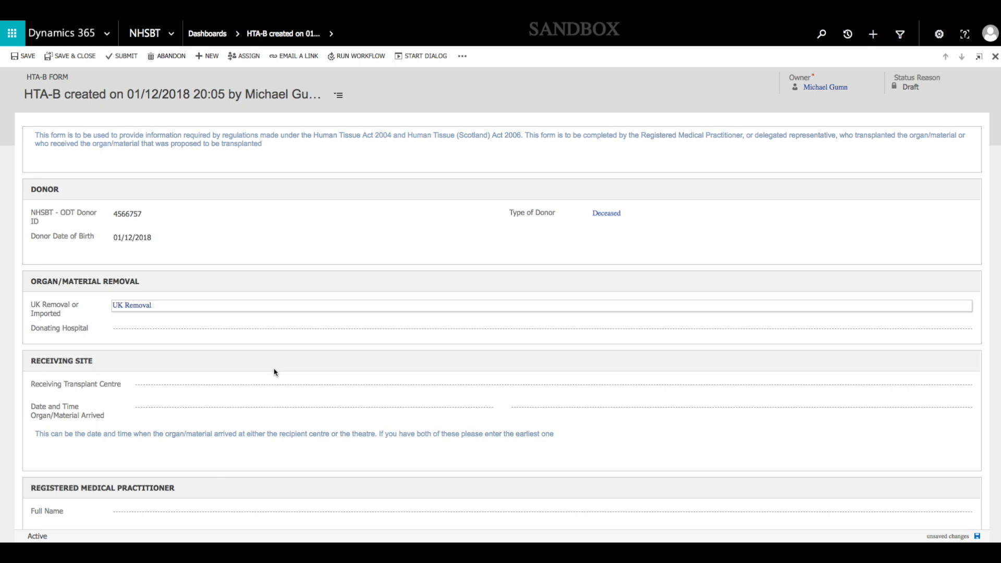
{"action": "left_click", "coordinate": [158, 331]}
{"action": "type", "text": "Guys"}
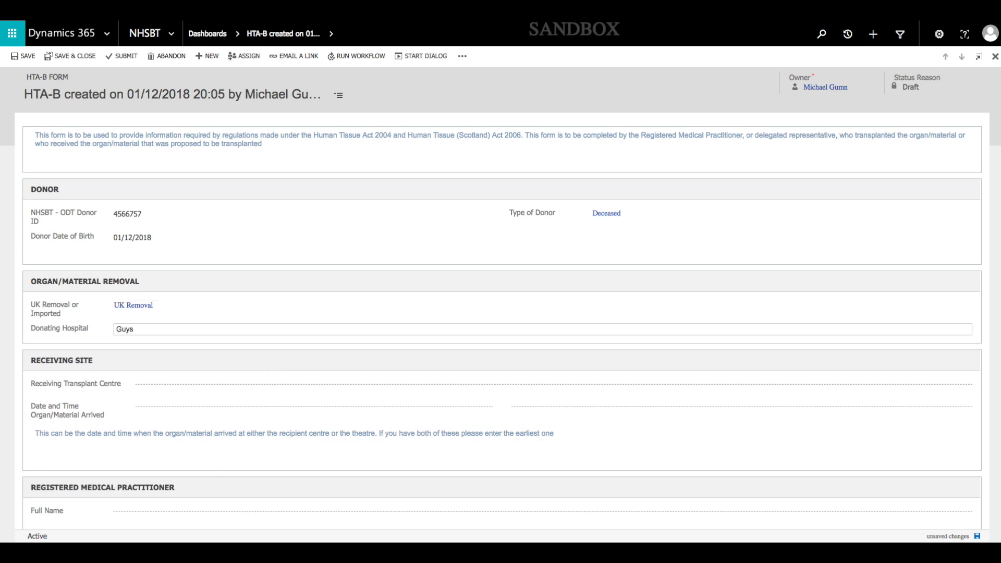
Find receiving transplant centres matching *cam* and choose CAMBRIDGE, ADDENBROOKES HOSPITAL - Renal unit
{"action": "scroll", "coordinate": [182, 344], "scroll_direction": "down", "scroll_amount": 2}
{"action": "left_click", "coordinate": [170, 327]}
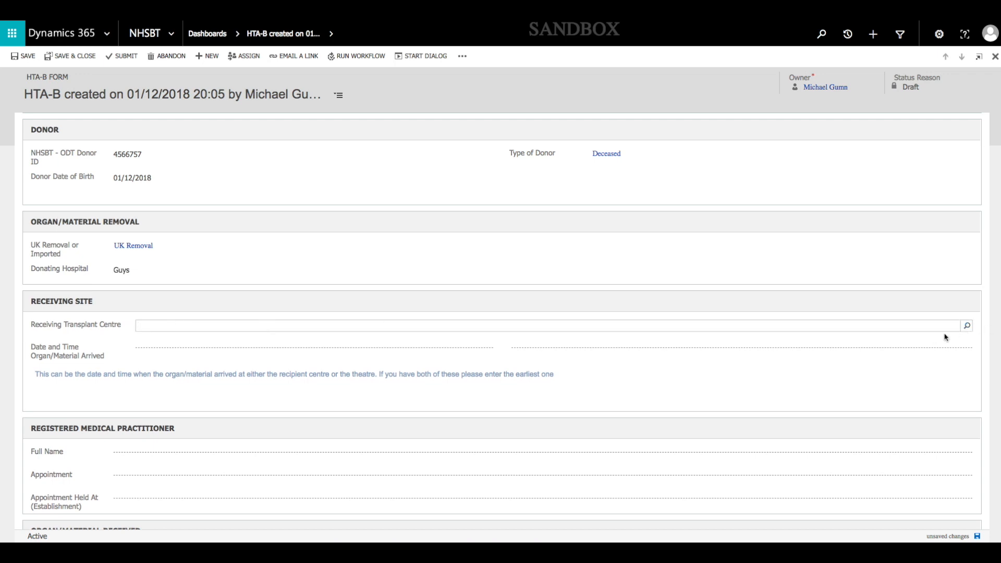
{"action": "left_click", "coordinate": [967, 328]}
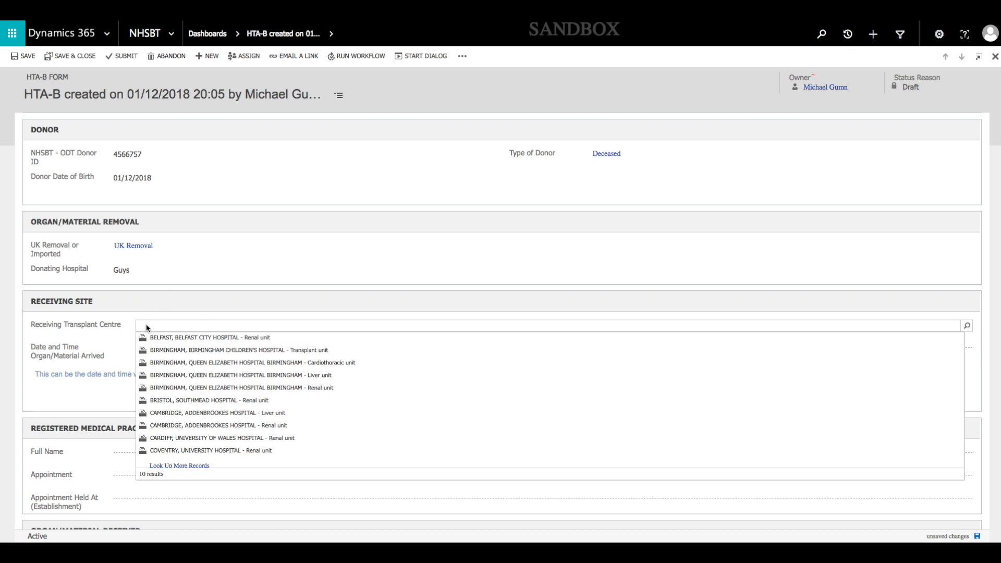
{"action": "left_click", "coordinate": [163, 324]}
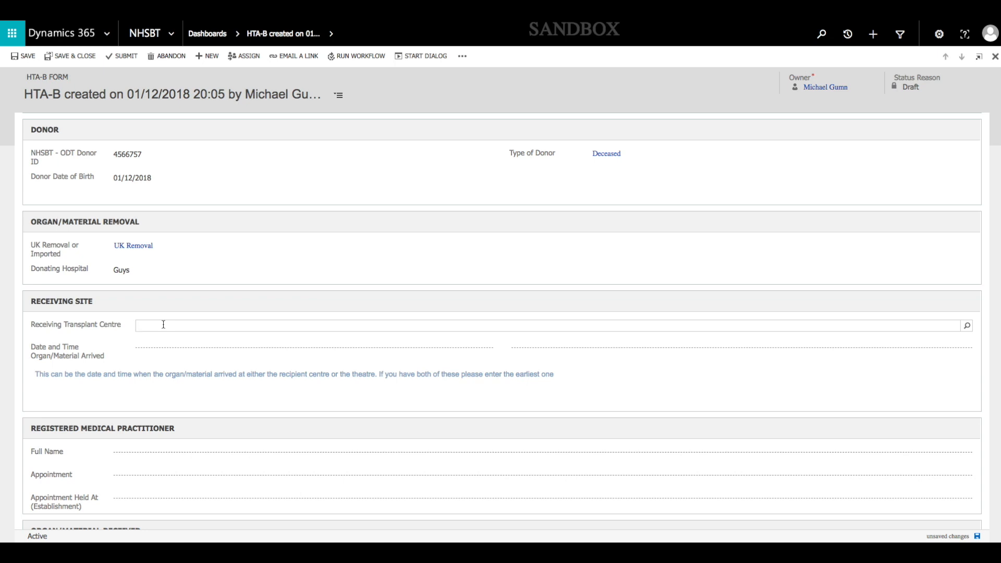
{"action": "type", "text": "*cam*"}
{"action": "key", "text": "Return"}
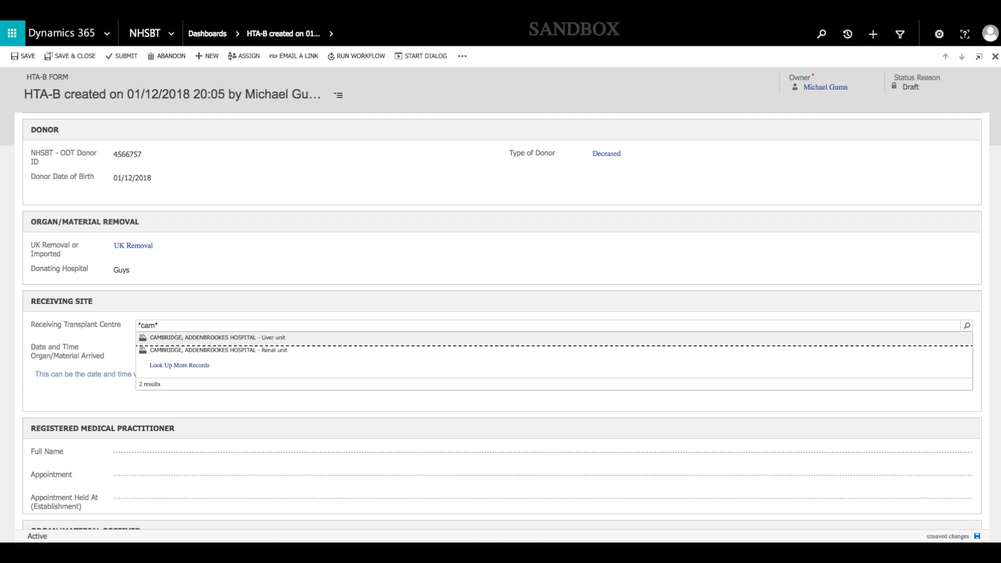
{"action": "left_click", "coordinate": [178, 350]}
Set the organ/material arrival date and time to 01/12/2018 at 09:00
{"action": "left_click", "coordinate": [477, 348]}
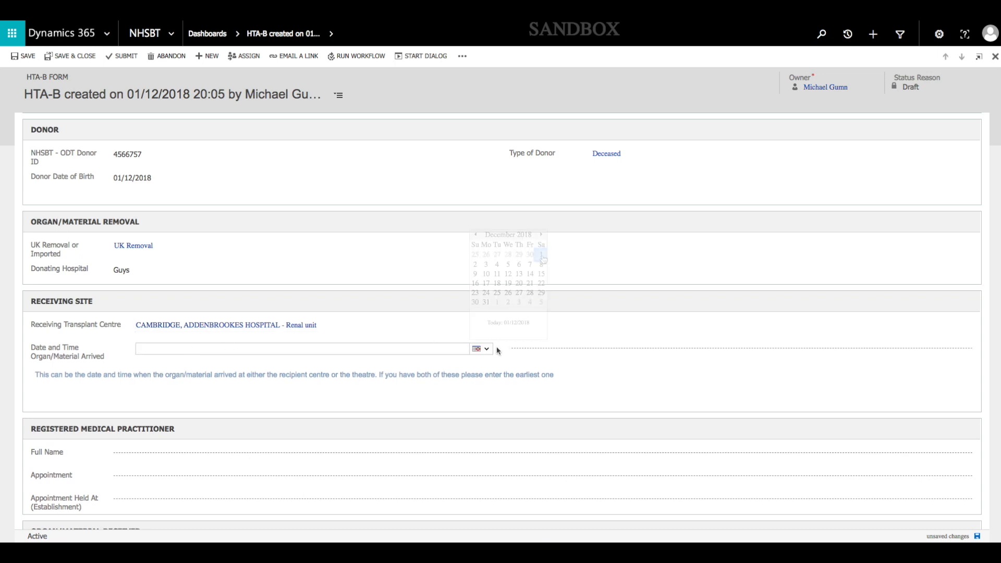
{"action": "left_click", "coordinate": [541, 254]}
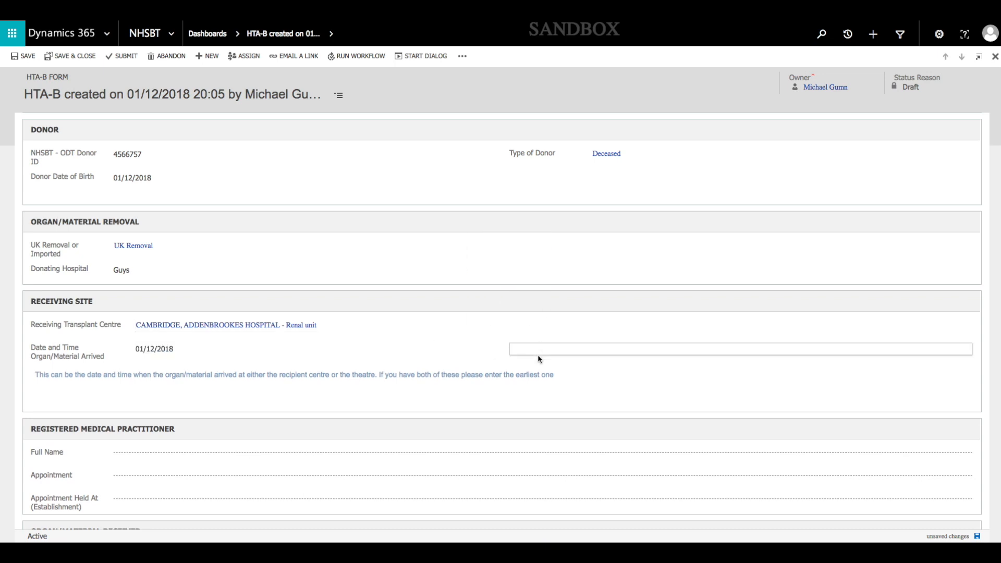
{"action": "type", "text": "09:00"}
Enter the registered medical practitioner's full name, with the appointment Surgeon held at Addenbrookes
{"action": "scroll", "coordinate": [139, 341], "scroll_direction": "down", "scroll_amount": 3}
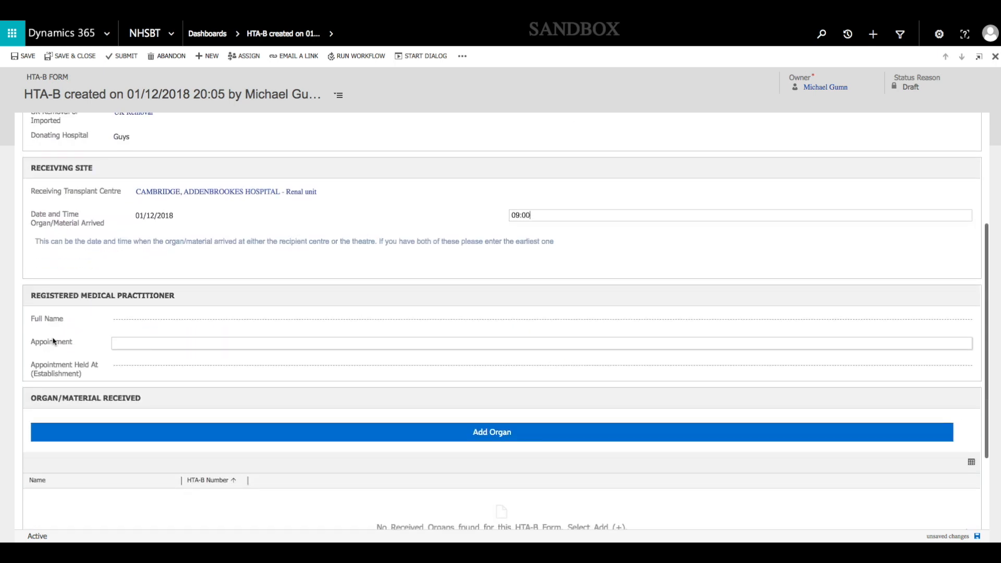
{"action": "left_click", "coordinate": [159, 318]}
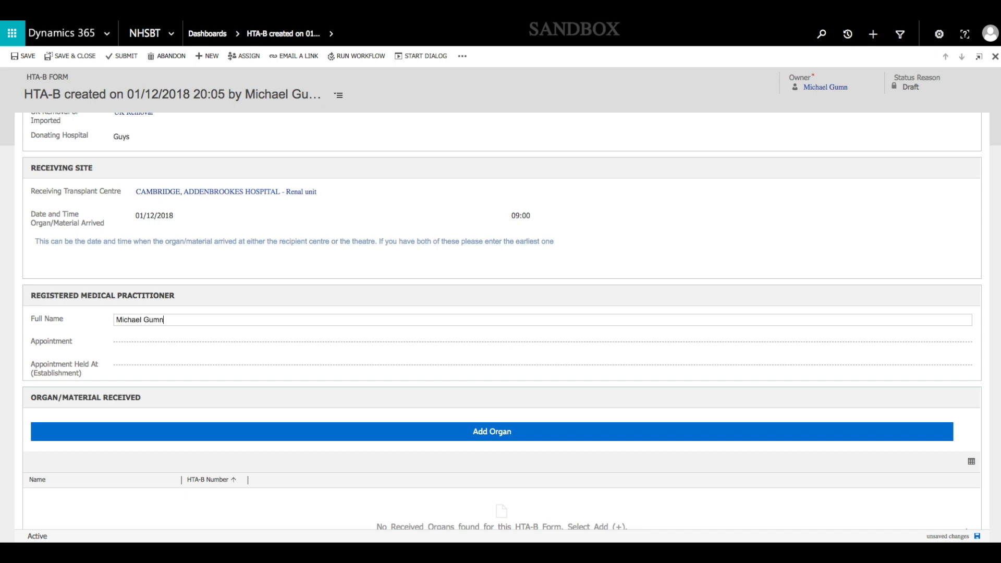
{"action": "left_click", "coordinate": [136, 344]}
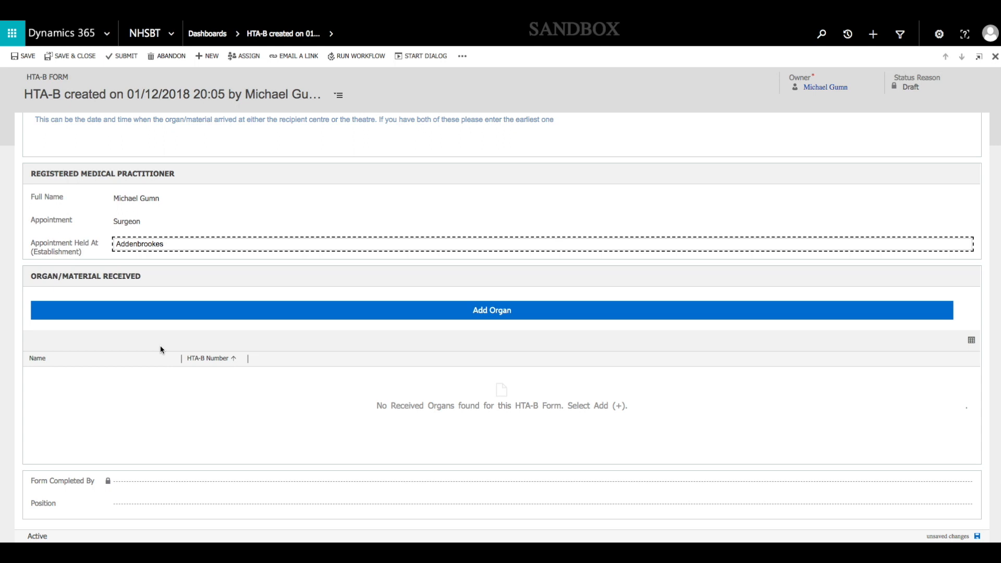
Add a received organ to the form with Left kidney as organ type, and enter its HTA-A number
{"action": "left_click", "coordinate": [221, 316]}
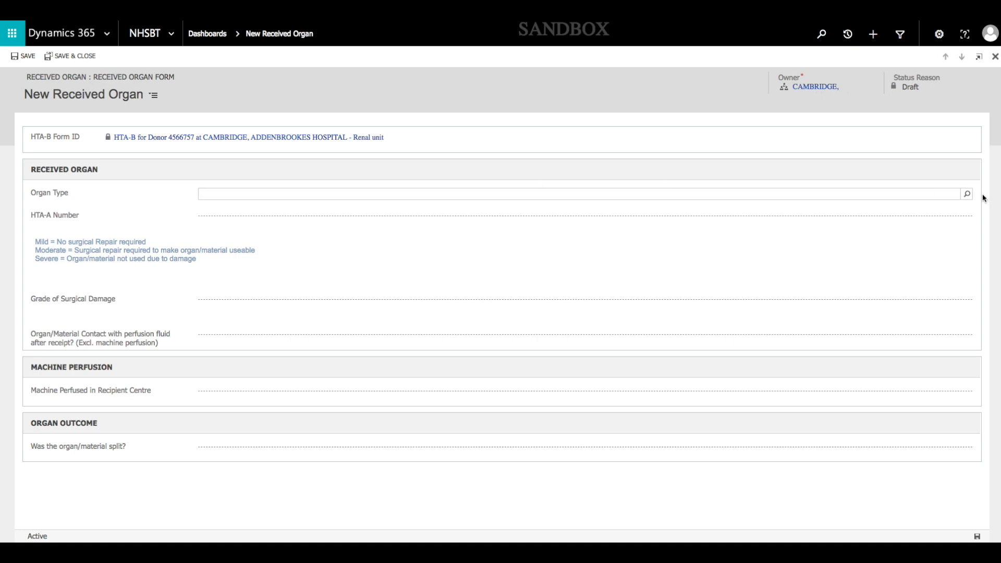
{"action": "type", "text": "*kid*"}
{"action": "key", "text": "Return"}
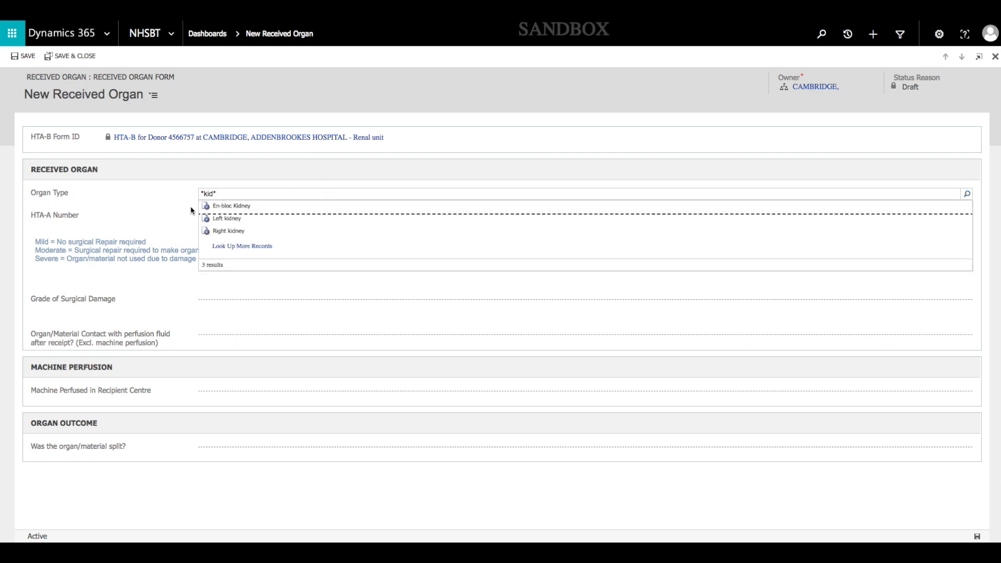
{"action": "left_click", "coordinate": [238, 223]}
{"action": "left_click", "coordinate": [237, 221]}
{"action": "type", "text": "34567"}
Grade the left kidney's surgical damage as Severe and describe the damage as Capsular Tear
{"action": "left_click", "coordinate": [220, 308]}
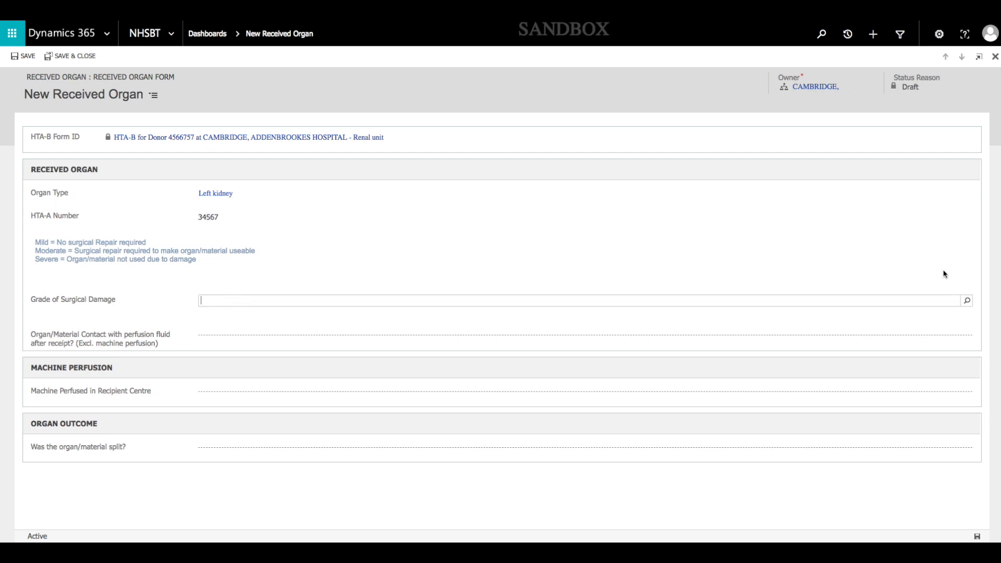
{"action": "left_click", "coordinate": [967, 301]}
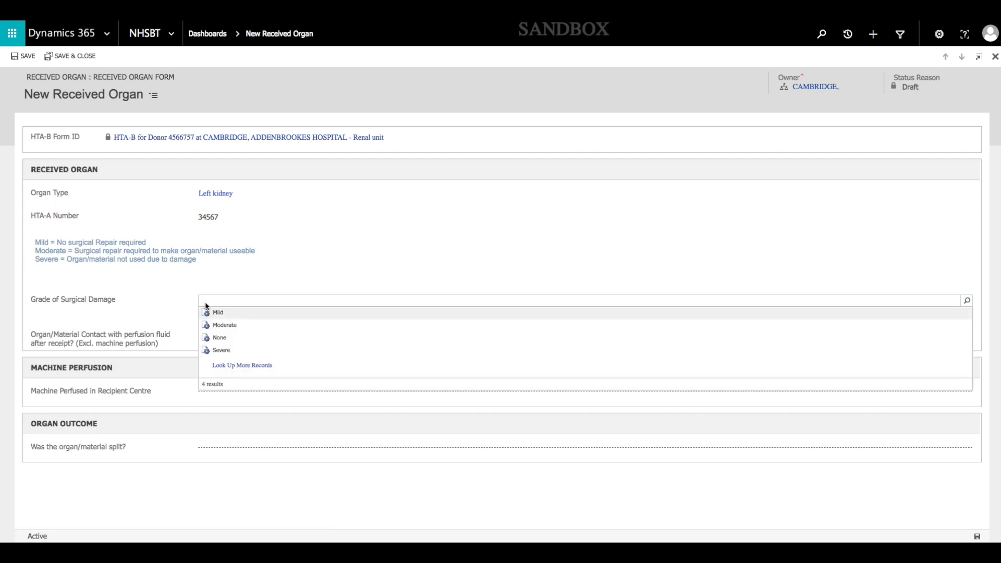
{"action": "left_click", "coordinate": [221, 351]}
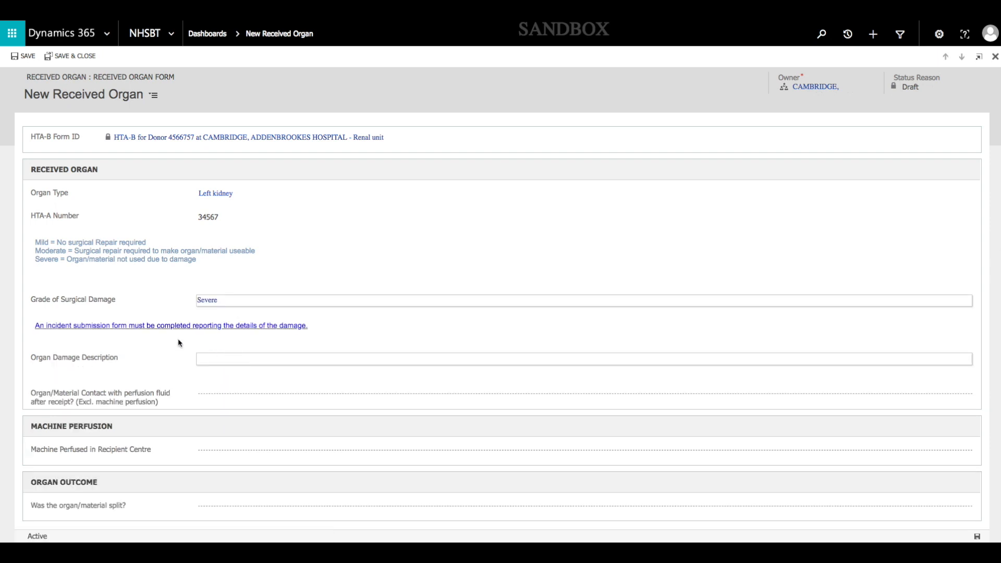
{"action": "left_click", "coordinate": [237, 355]}
{"action": "type", "text": "Capsular Tear"}
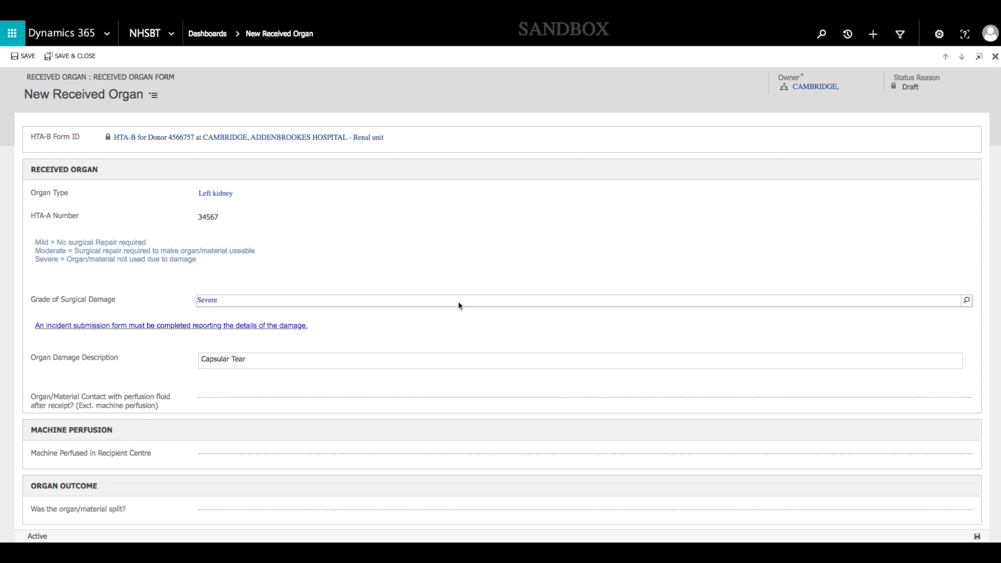
Change the grade of surgical damage to None and set perfusion fluid contact after receipt to Yes - Contact post receipt
{"action": "left_click", "coordinate": [459, 306]}
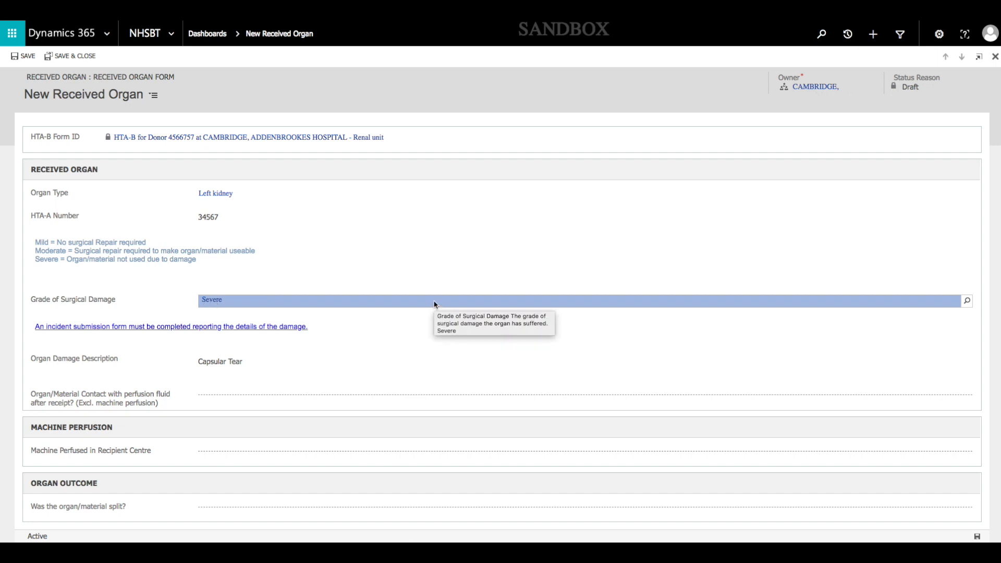
{"action": "key", "text": "BackSpace"}
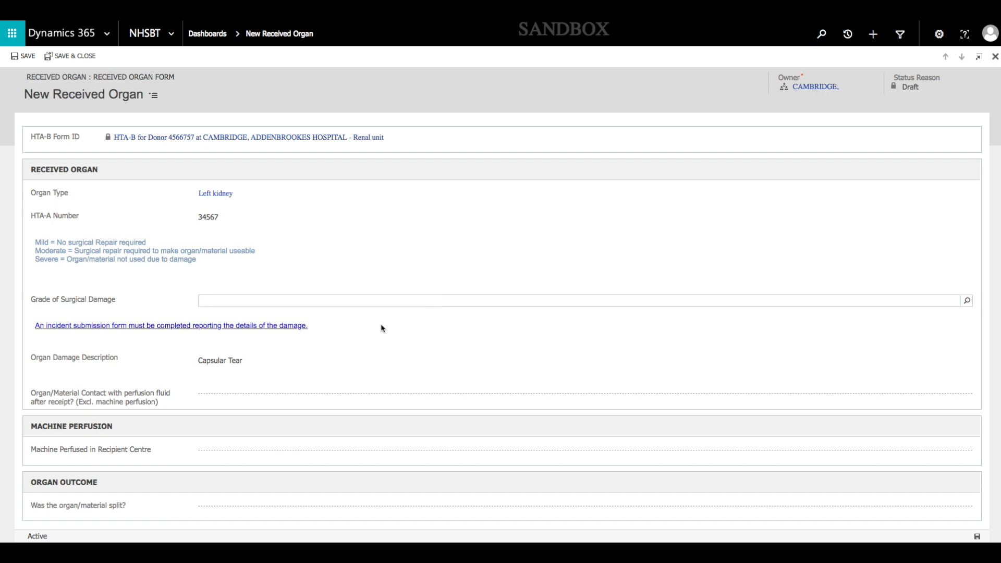
{"action": "left_click", "coordinate": [967, 306]}
{"action": "left_click", "coordinate": [244, 340]}
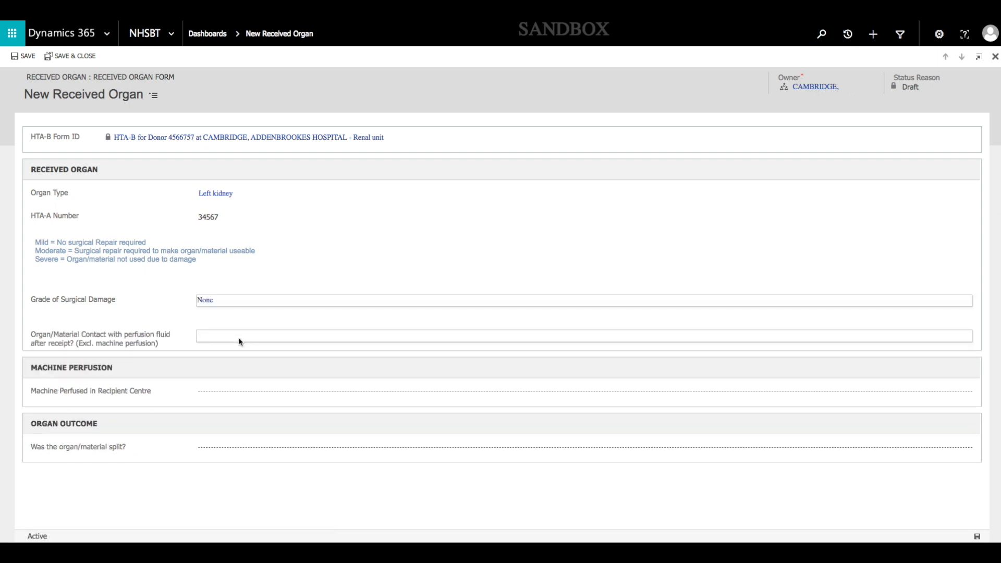
{"action": "left_click", "coordinate": [211, 340]}
{"action": "left_click", "coordinate": [242, 343]}
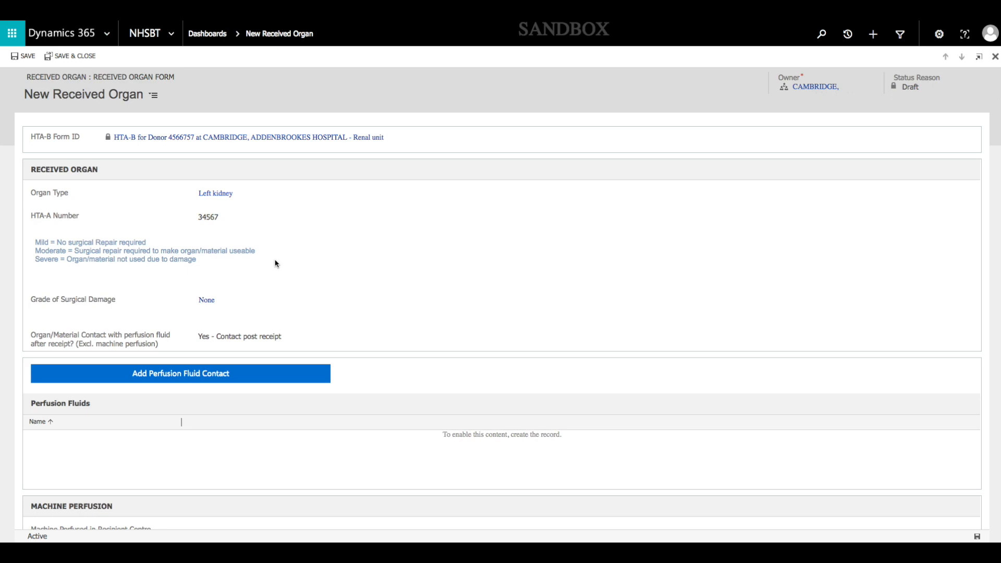
Add a perfusion fluid contact to the left kidney with UW, eg ViaSpan, SPS-1 as the fluid type
{"action": "left_click", "coordinate": [160, 381]}
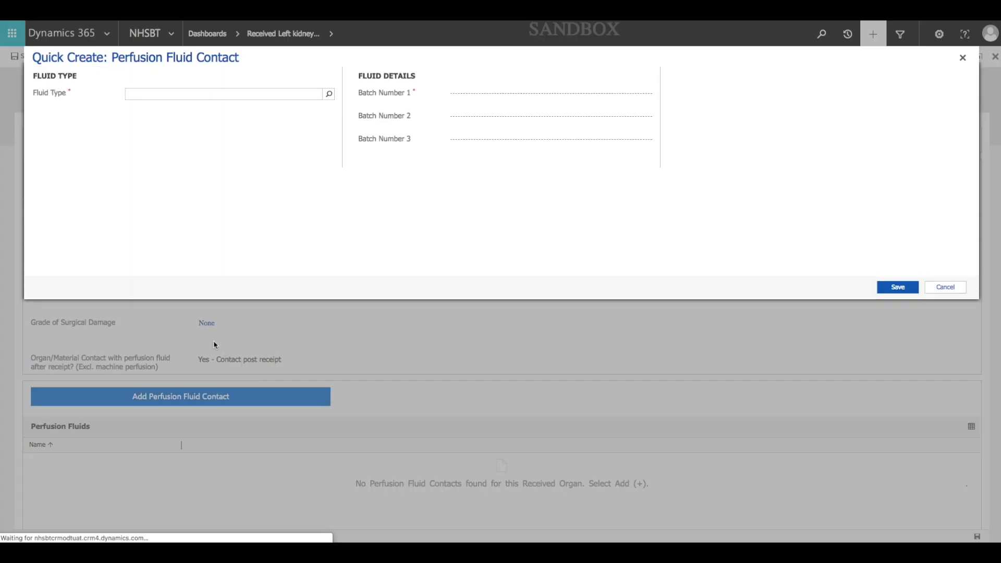
{"action": "left_click", "coordinate": [328, 99]}
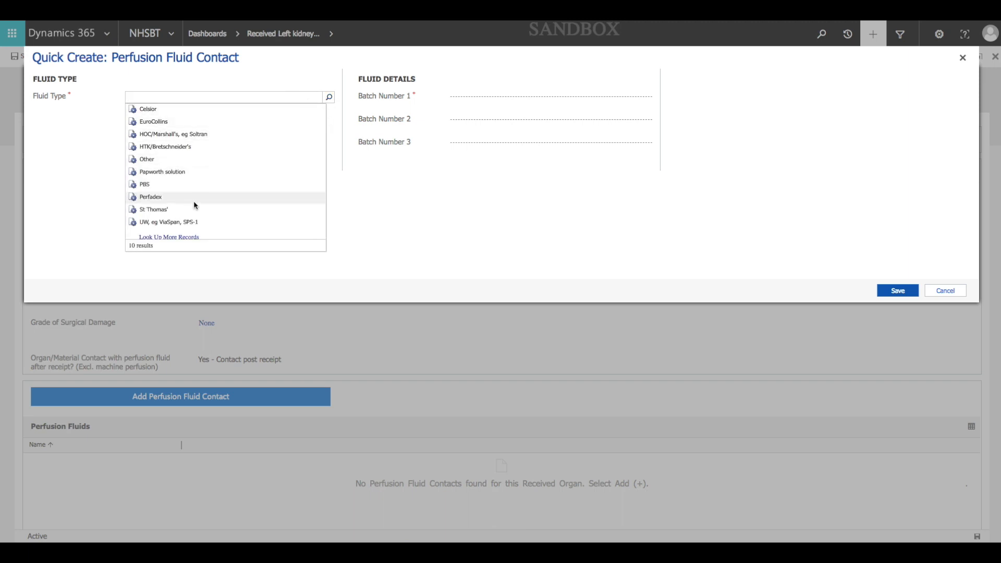
{"action": "left_click", "coordinate": [184, 221]}
Enter batch number 1 as 456476567 with expiry date 06/20, and save the perfusion fluid contact
{"action": "left_click", "coordinate": [491, 99]}
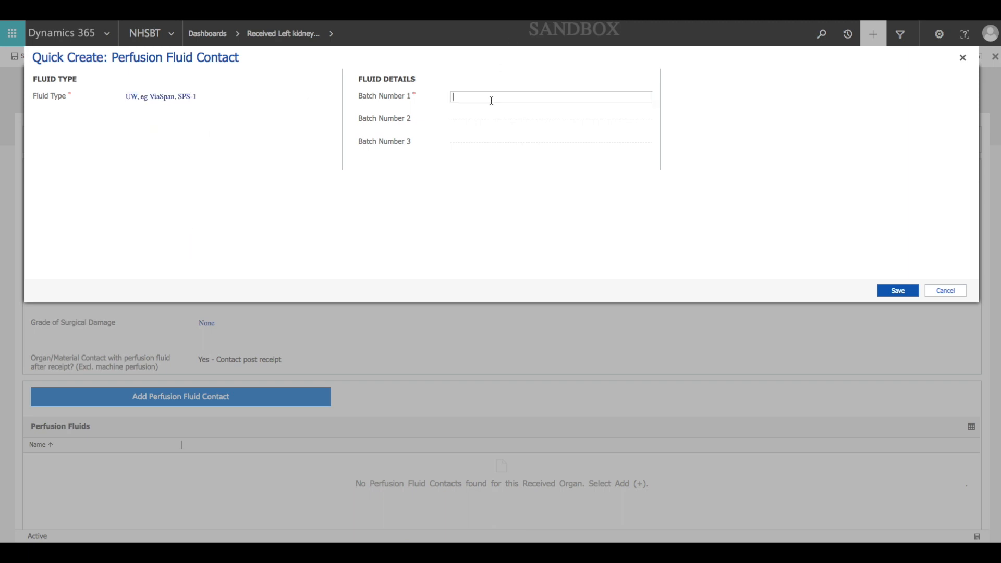
{"action": "type", "text": "456476567"}
{"action": "left_click", "coordinate": [615, 166]}
{"action": "left_click", "coordinate": [792, 97]}
{"action": "type", "text": "06/20"}
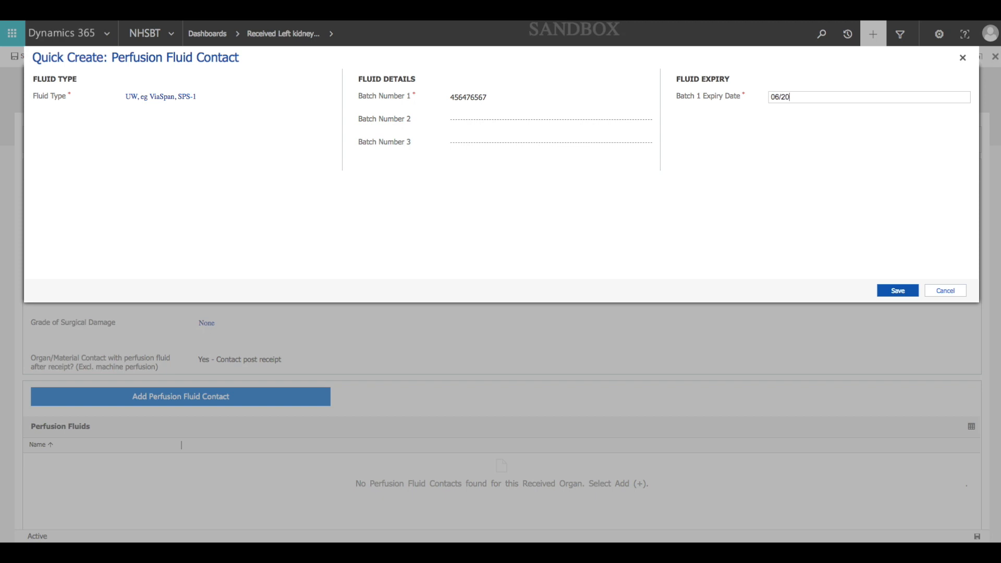
{"action": "left_click", "coordinate": [898, 291]}
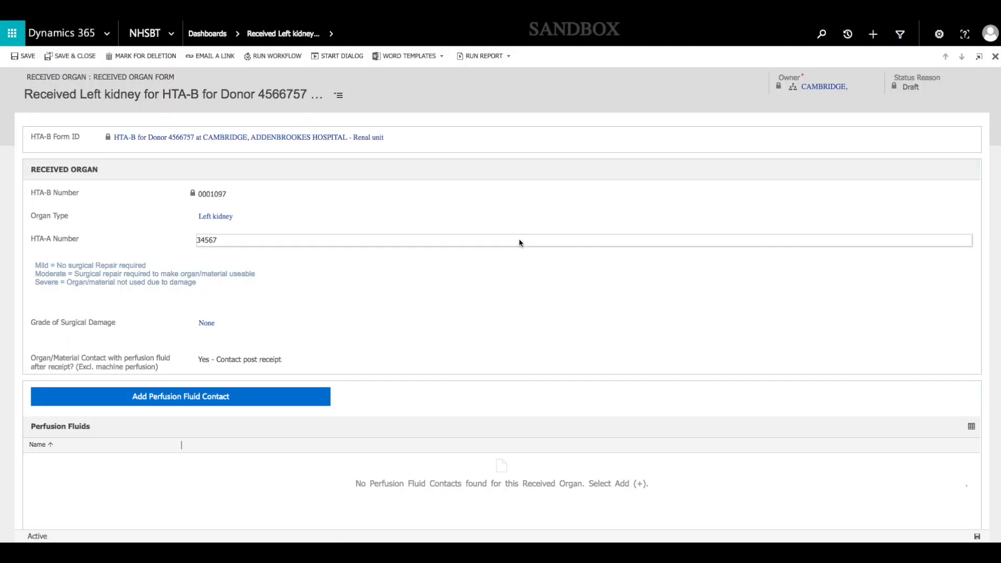
Set Machine Perfused in Recipient Centre to Yes for the left kidney
{"action": "scroll", "coordinate": [206, 409], "scroll_direction": "down", "scroll_amount": 3}
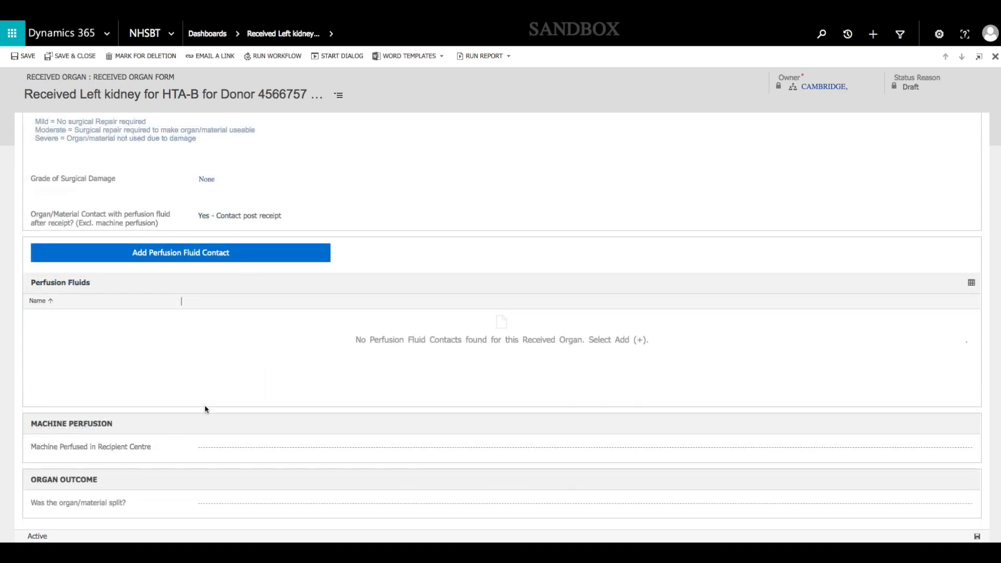
{"action": "left_click", "coordinate": [252, 451]}
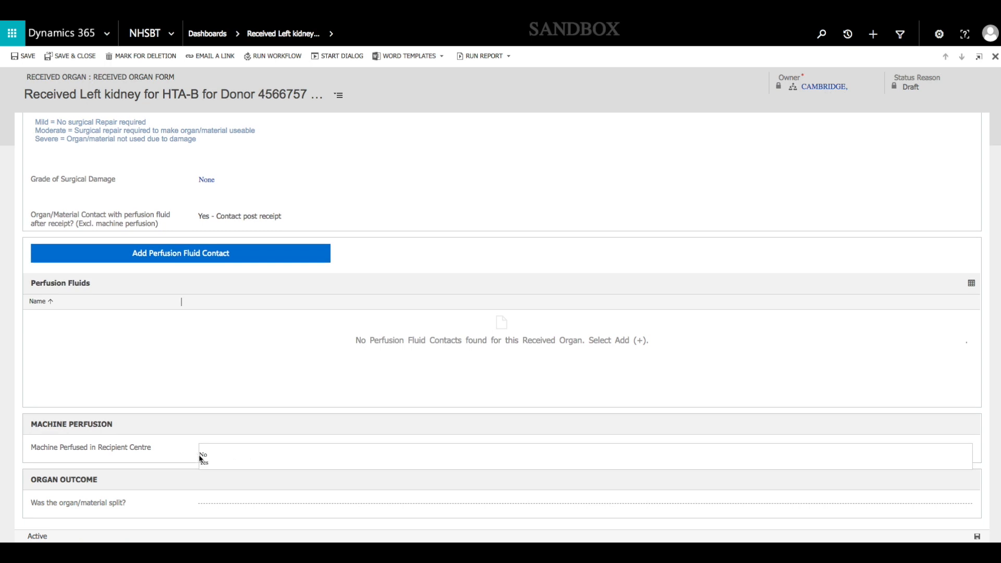
{"action": "left_click", "coordinate": [207, 466]}
{"action": "scroll", "coordinate": [183, 445], "scroll_direction": "down", "scroll_amount": 3}
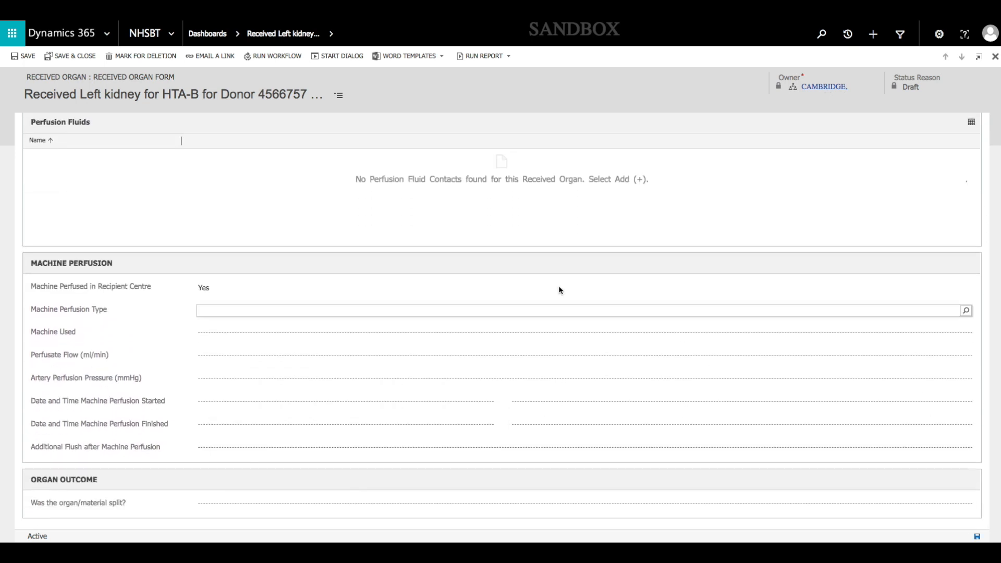
Change Machine Perfused in Recipient Centre to No and enter 01/12/2018 at 08:00 as the date and time out of ice
{"action": "left_click", "coordinate": [252, 287]}
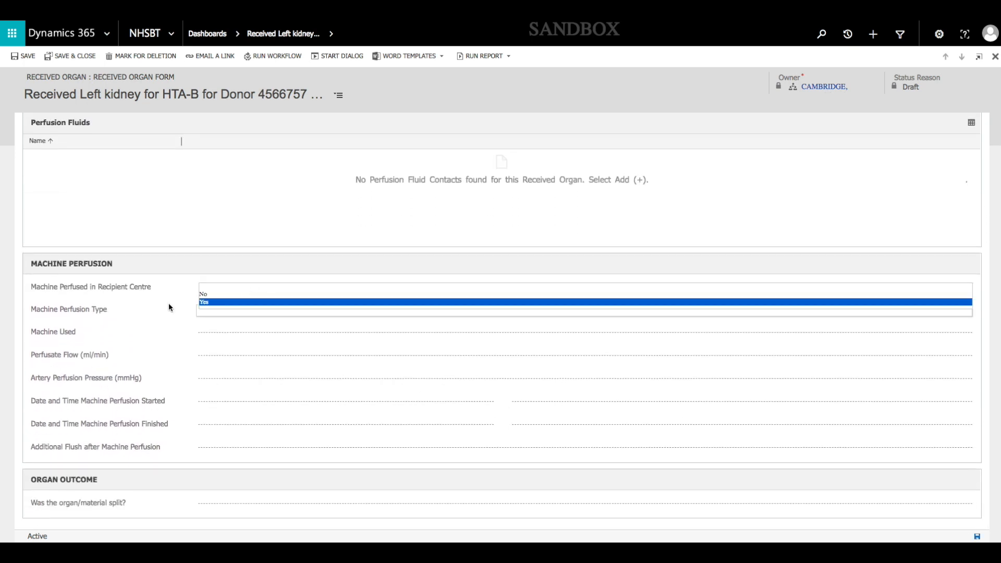
{"action": "left_click", "coordinate": [203, 296]}
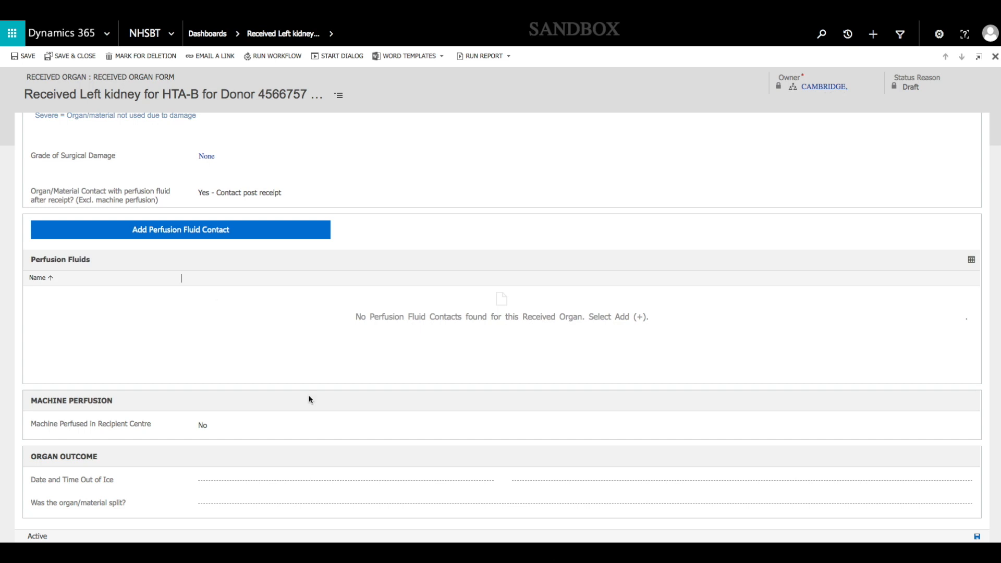
{"action": "left_click", "coordinate": [248, 484]}
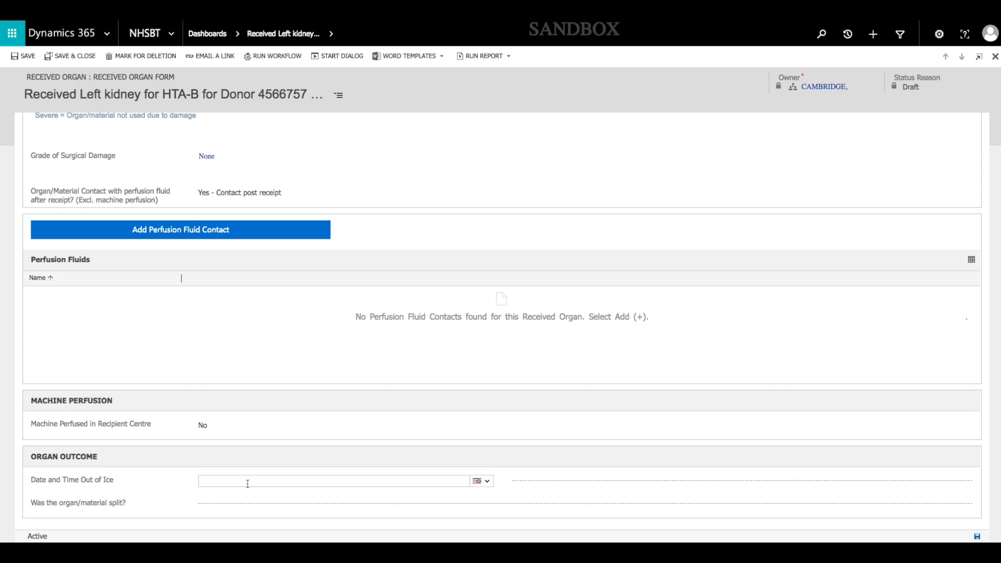
{"action": "left_click", "coordinate": [482, 482]}
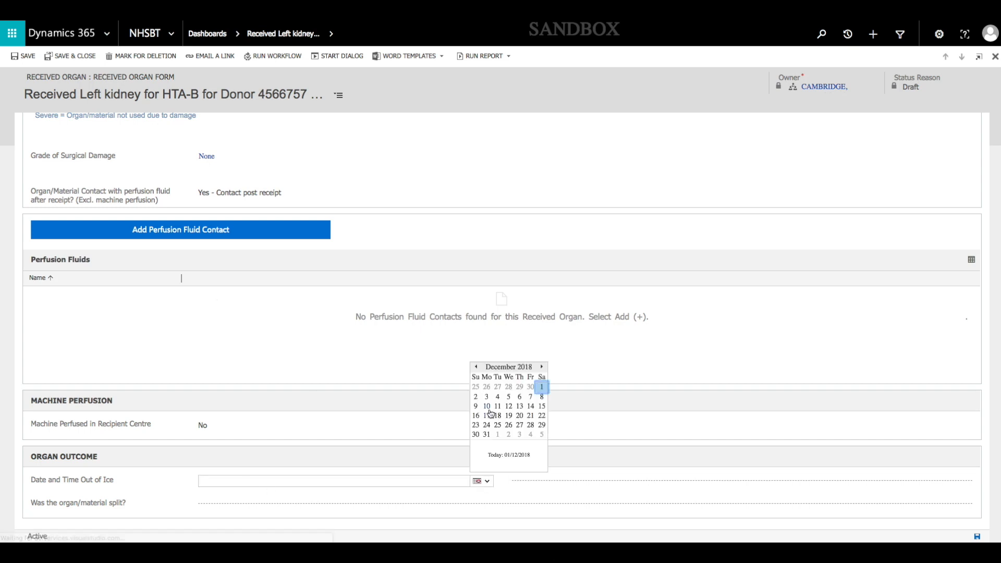
{"action": "left_click", "coordinate": [544, 389]}
{"action": "left_click", "coordinate": [530, 481]}
{"action": "type", "text": "08"}
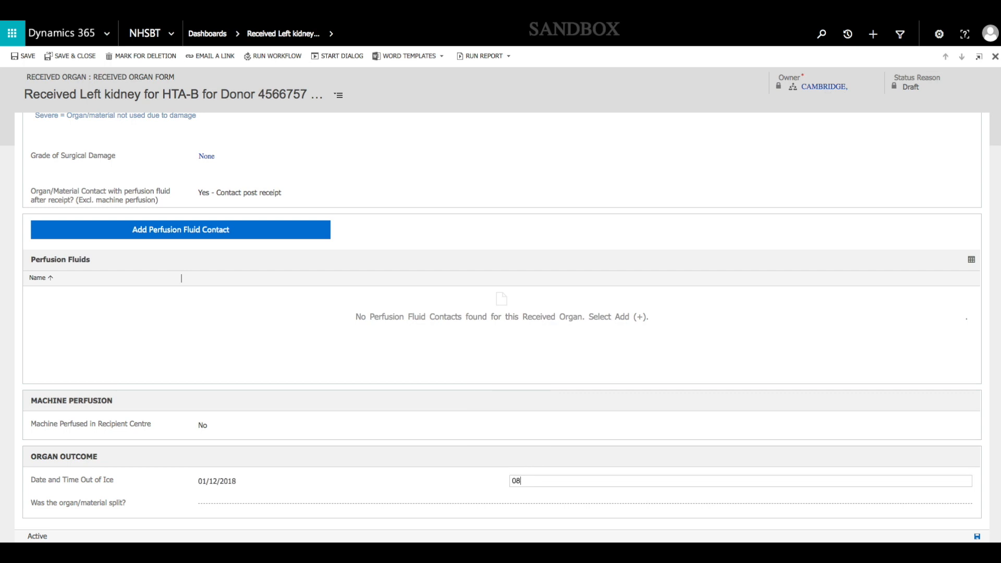
{"action": "type", "text": ":00"}
{"action": "key", "text": "Tab"}
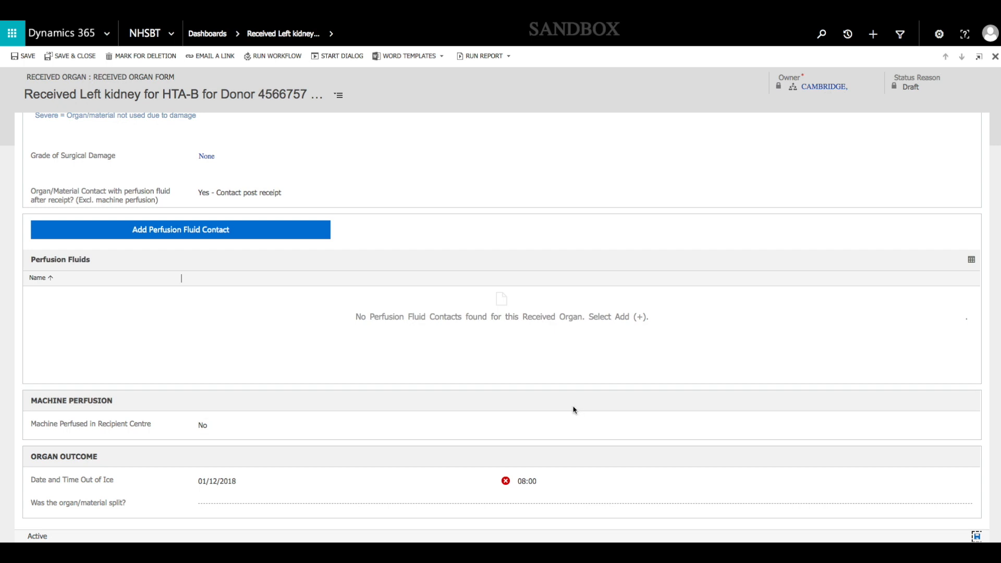
Change the left kidney's time out of ice to 10:00
{"action": "mouse_move", "coordinate": [506, 484]}
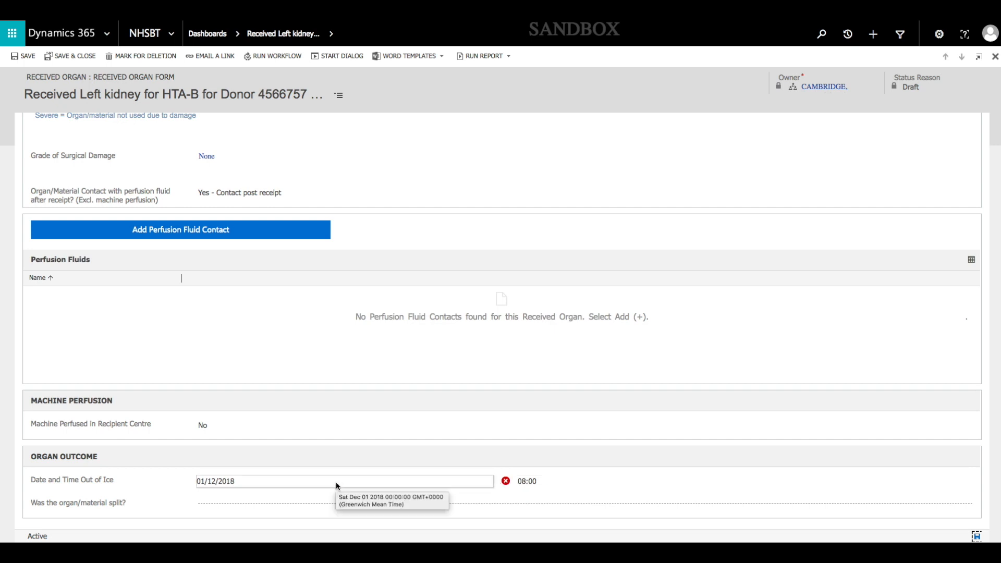
{"action": "left_click", "coordinate": [554, 481]}
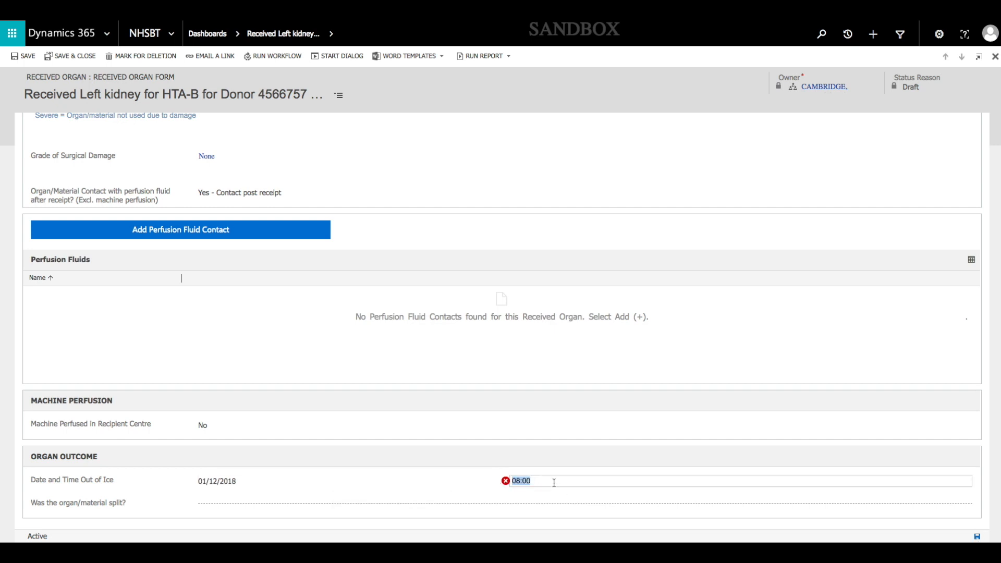
{"action": "type", "text": "10:00"}
{"action": "key", "text": "Tab"}
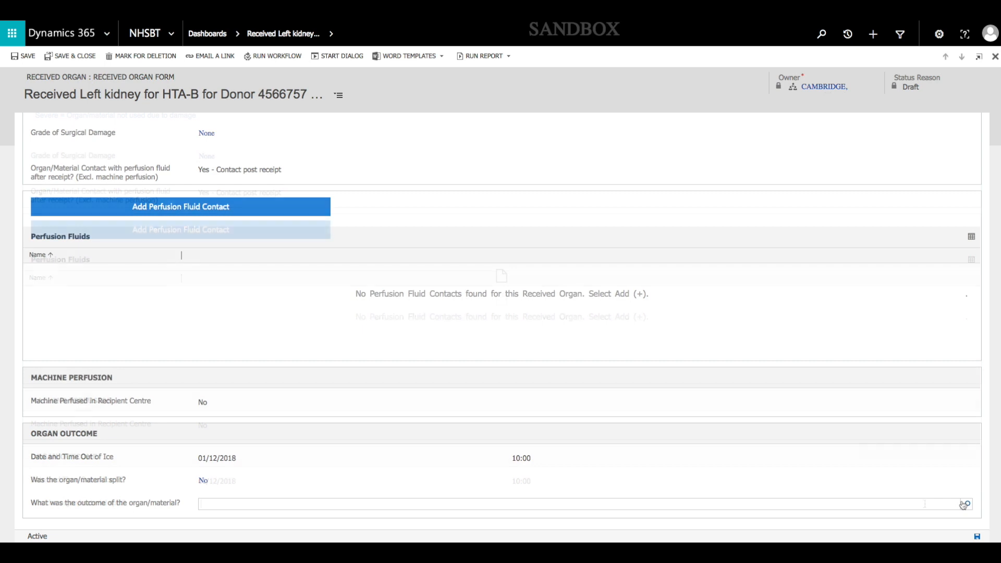
Mark the organ as not split and choose Disposed of as its outcome, replacing that with Transplanted at Centre
{"action": "left_click", "coordinate": [967, 505]}
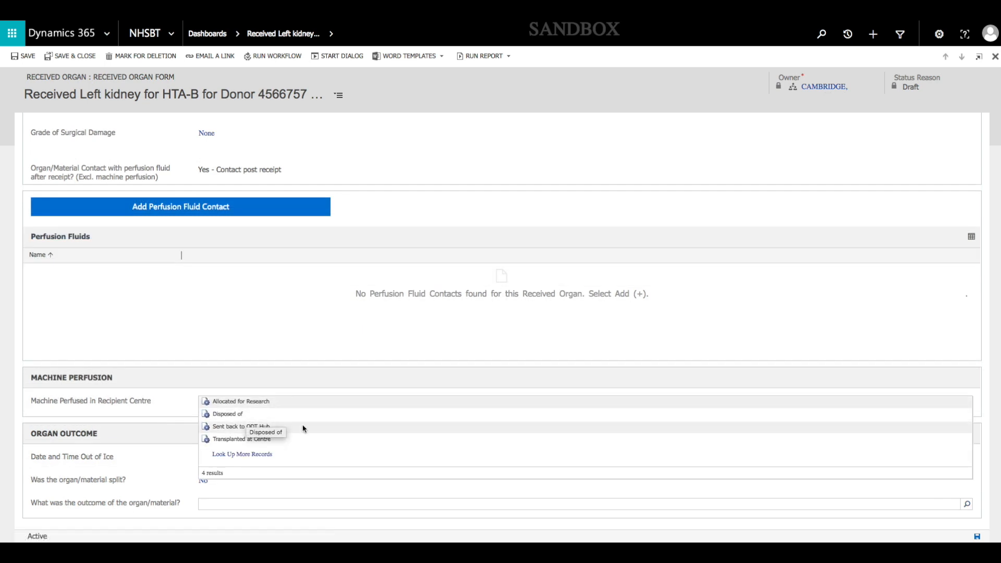
{"action": "left_click", "coordinate": [268, 413]}
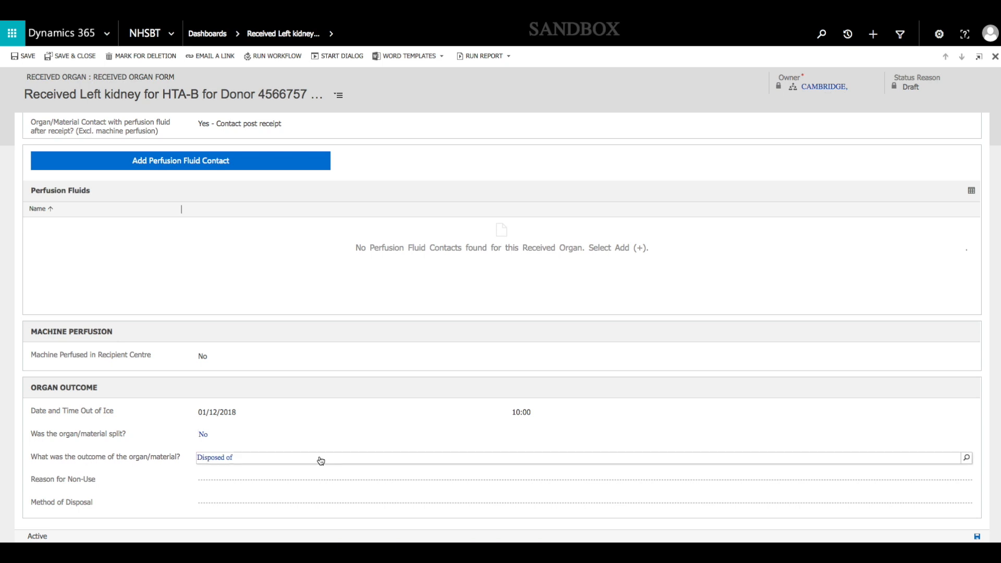
{"action": "left_click", "coordinate": [415, 454]}
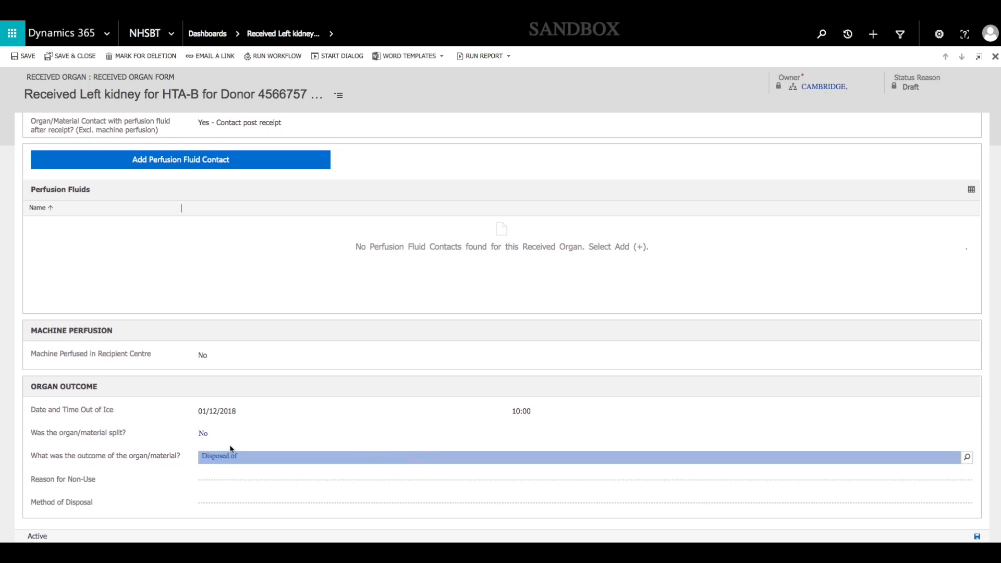
{"action": "key", "text": "BackSpace"}
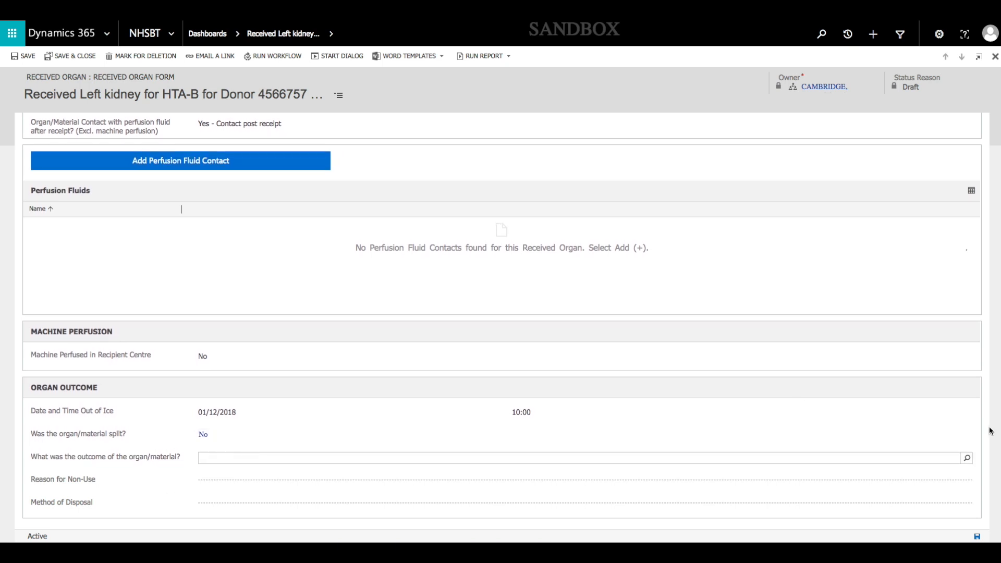
{"action": "left_click", "coordinate": [968, 458]}
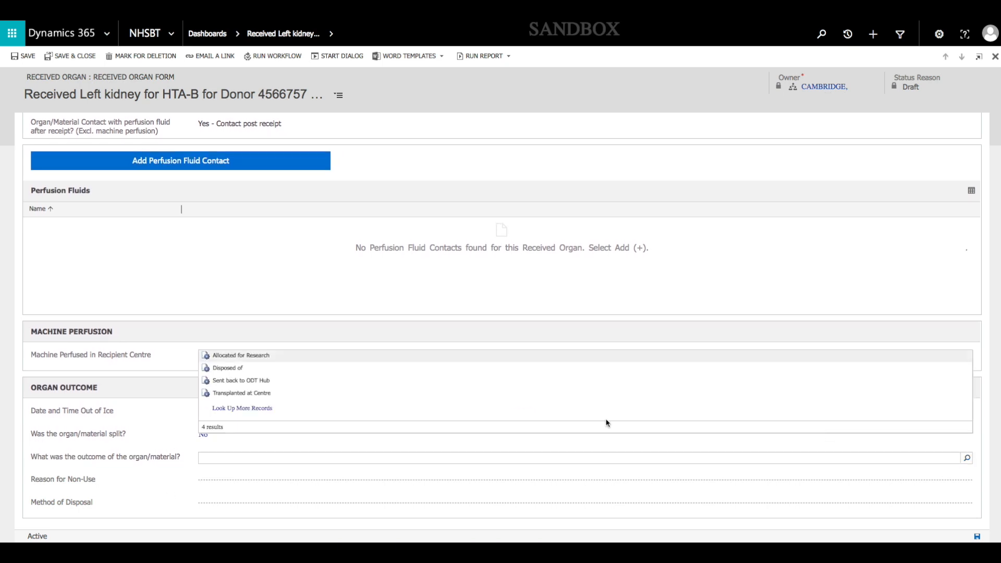
{"action": "left_click", "coordinate": [271, 394]}
Record organ reperfusion in the recipient on 01/12/2018 at 11:30
{"action": "left_click", "coordinate": [267, 479]}
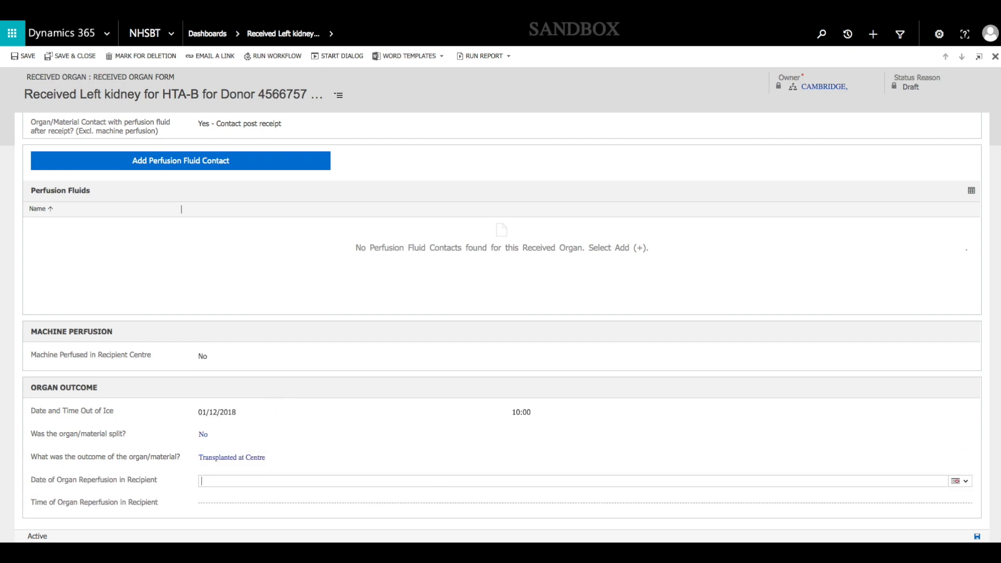
{"action": "left_click", "coordinate": [961, 481]}
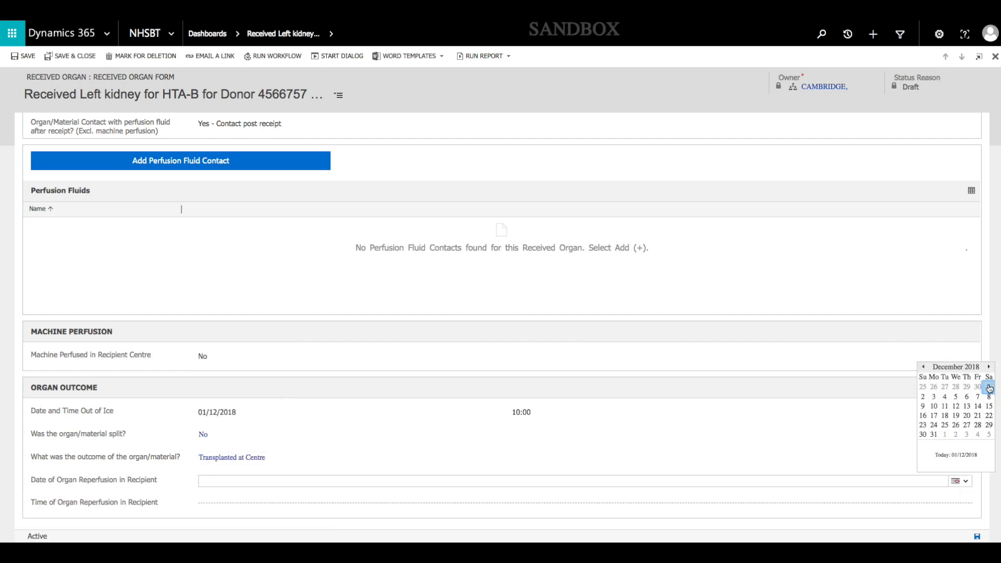
{"action": "left_click", "coordinate": [988, 387]}
{"action": "left_click", "coordinate": [592, 503]}
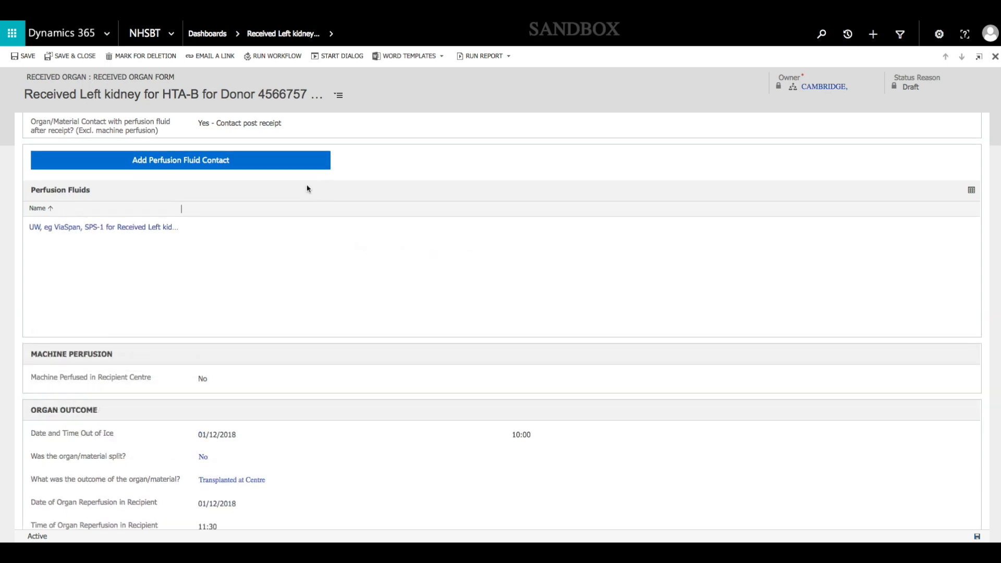
Check the completed received left kidney record, then save and close it
{"action": "scroll", "coordinate": [273, 223], "scroll_direction": "up", "scroll_amount": 4}
{"action": "scroll", "coordinate": [280, 223], "scroll_direction": "down", "scroll_amount": 5}
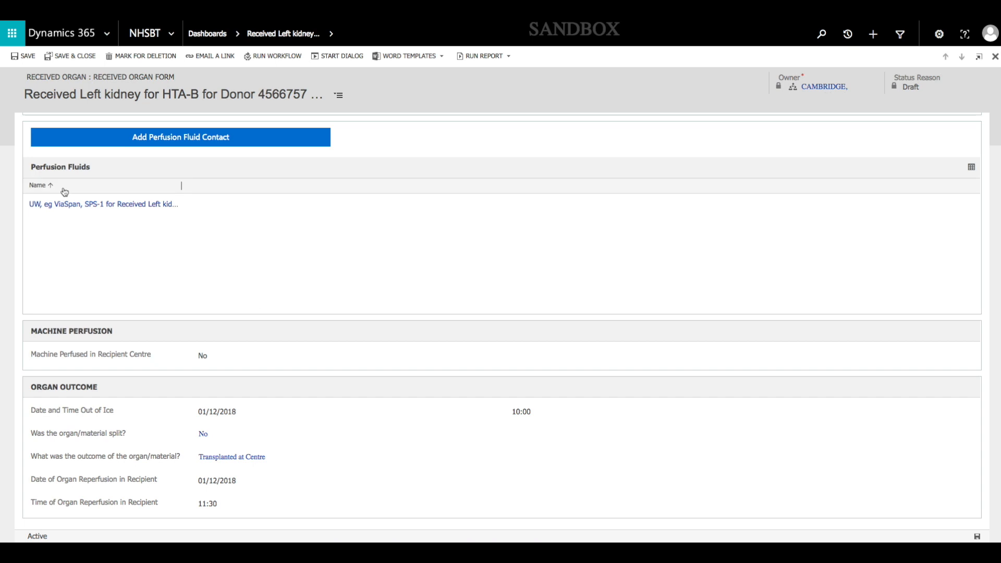
{"action": "scroll", "coordinate": [234, 239], "scroll_direction": "up", "scroll_amount": 5}
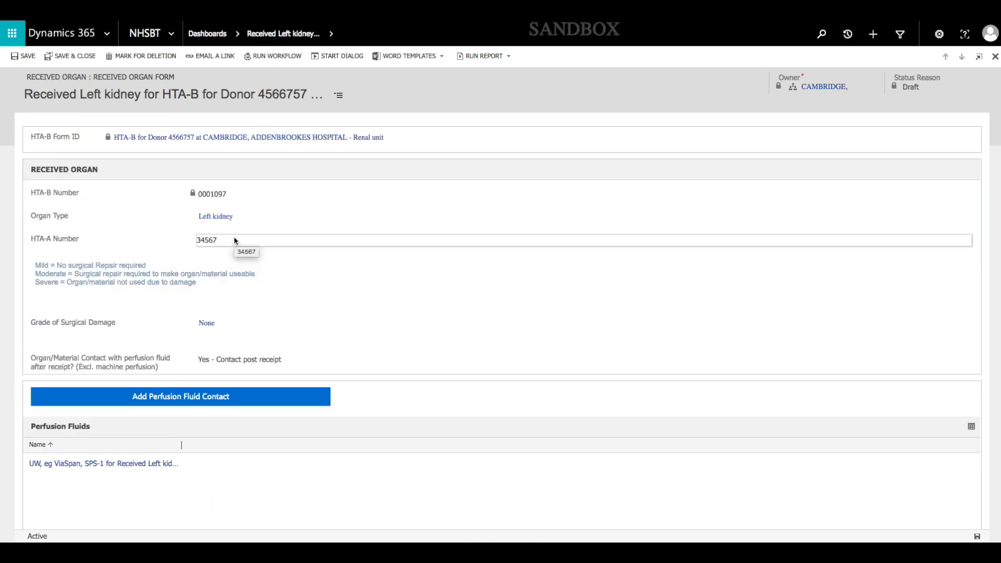
{"action": "left_click", "coordinate": [81, 56]}
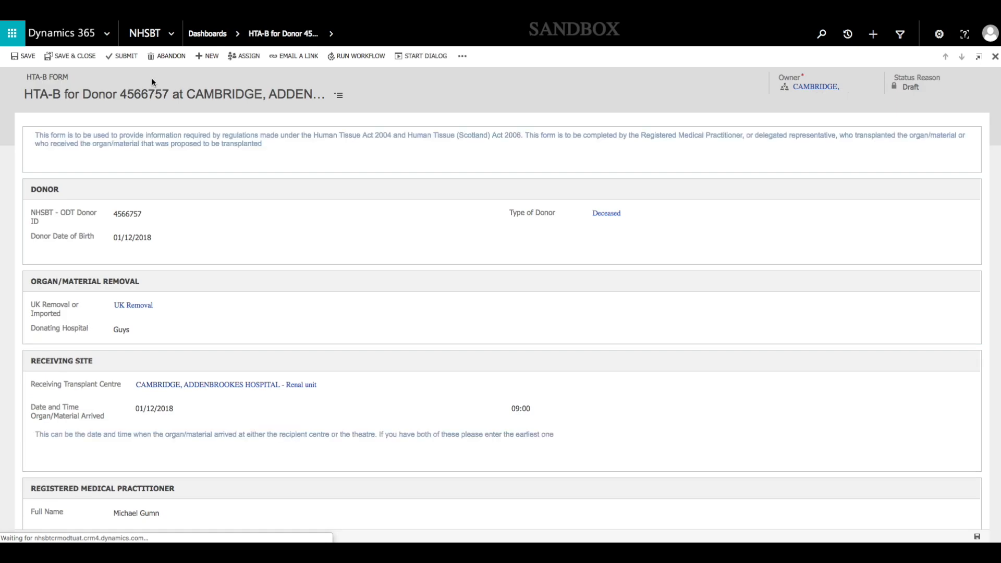
In the organ recipient details, answer No to whether the organ was accepted for a named patient
{"action": "scroll", "coordinate": [194, 166], "scroll_direction": "down", "scroll_amount": 6}
{"action": "scroll", "coordinate": [195, 167], "scroll_direction": "down", "scroll_amount": 5}
{"action": "scroll", "coordinate": [195, 167], "scroll_direction": "up", "scroll_amount": 1}
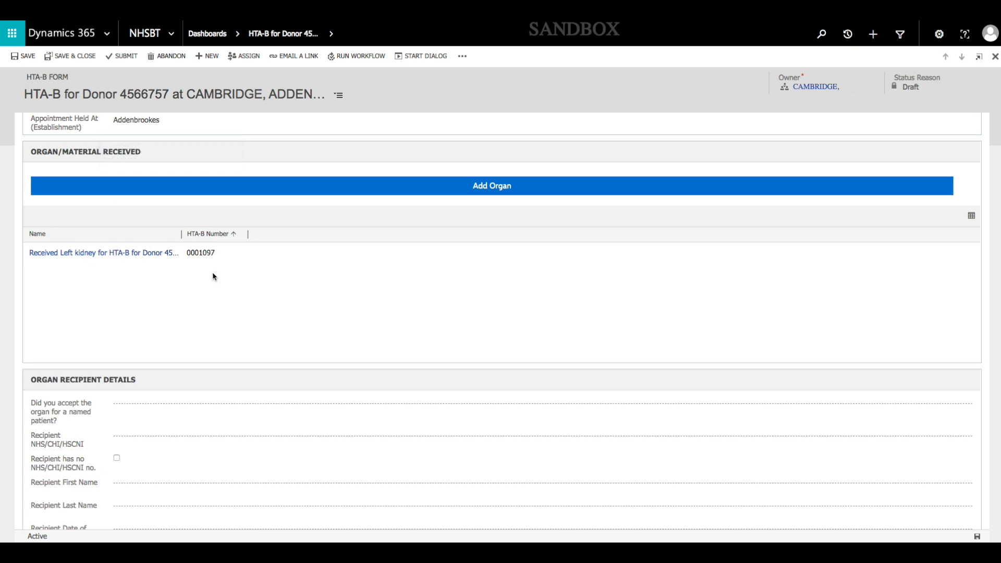
{"action": "left_click", "coordinate": [249, 190]}
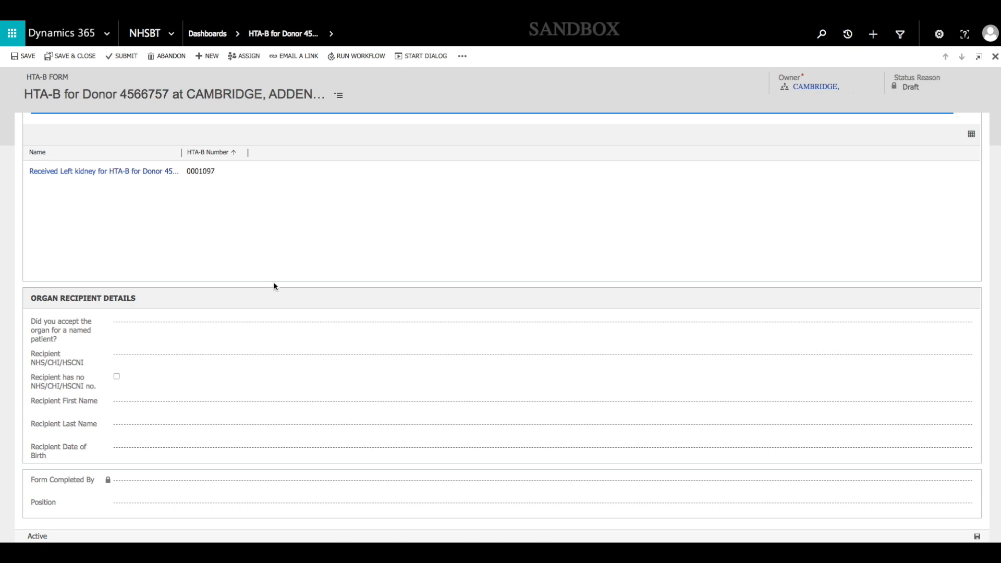
{"action": "left_click", "coordinate": [130, 325]}
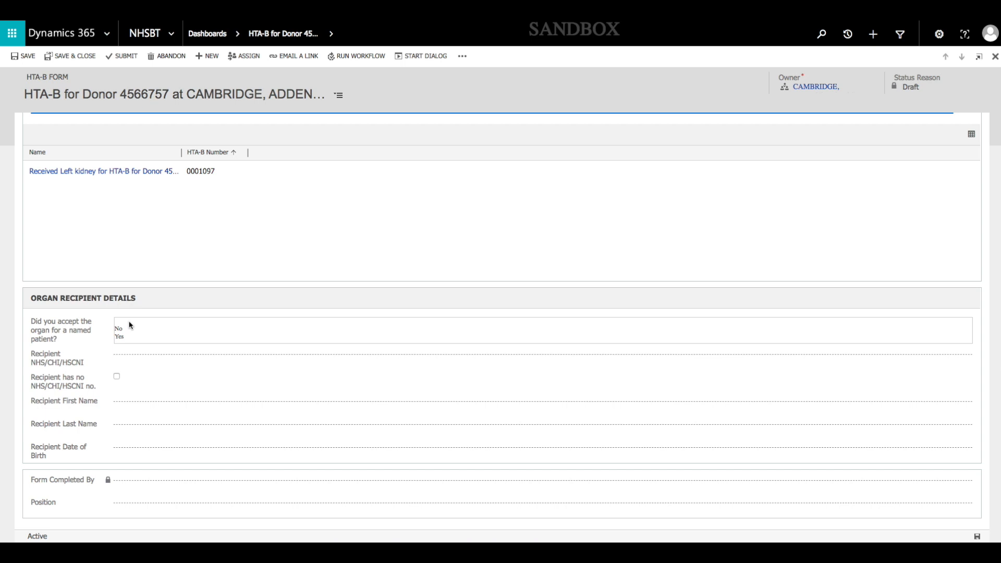
{"action": "left_click", "coordinate": [129, 328]}
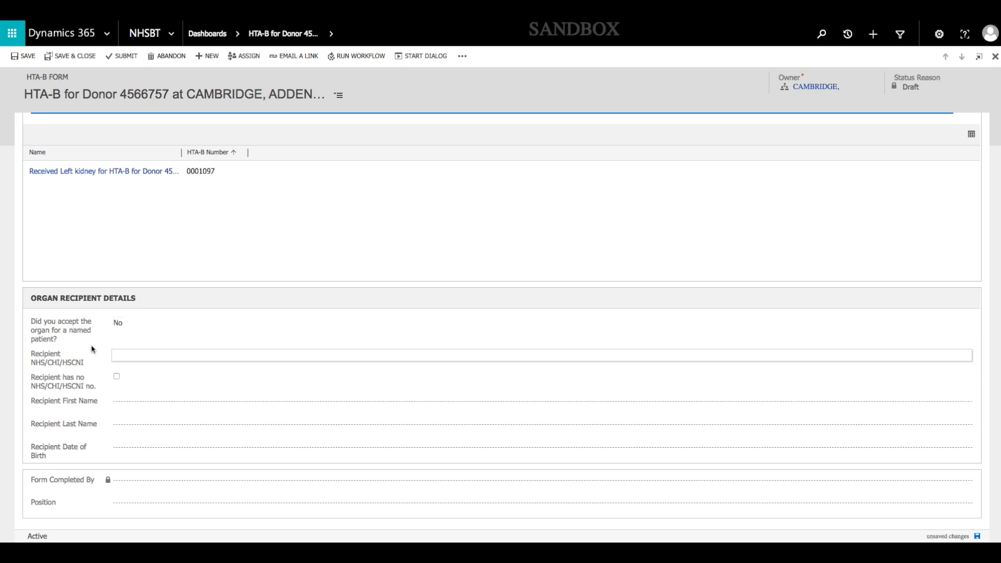
Change the named-patient answer to Yes with No for transplanting that patient, and return the named-patient answer to No
{"action": "left_click", "coordinate": [119, 324]}
{"action": "left_click", "coordinate": [117, 336]}
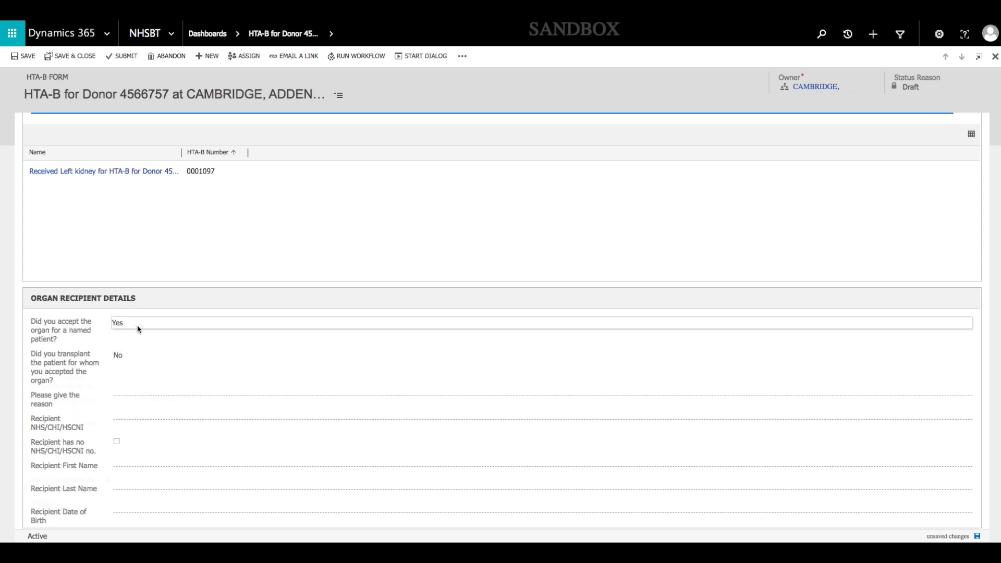
{"action": "left_click", "coordinate": [140, 326]}
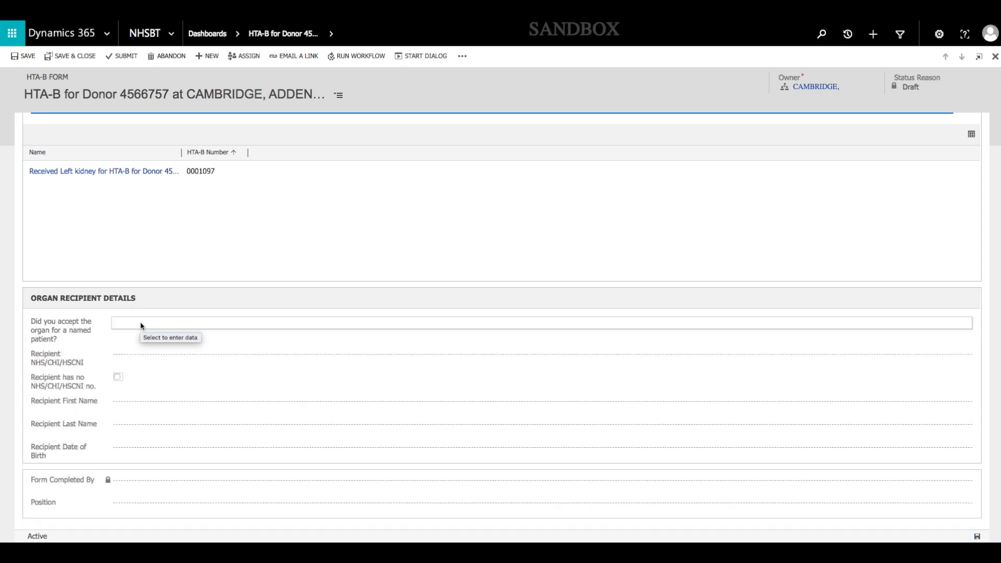
{"action": "left_click", "coordinate": [141, 326]}
{"action": "left_click", "coordinate": [134, 330]}
Enter the recipient's NHS/CHI/HSCNI number in the organ recipient details
{"action": "left_click", "coordinate": [146, 356]}
{"action": "type", "text": "444444444"}
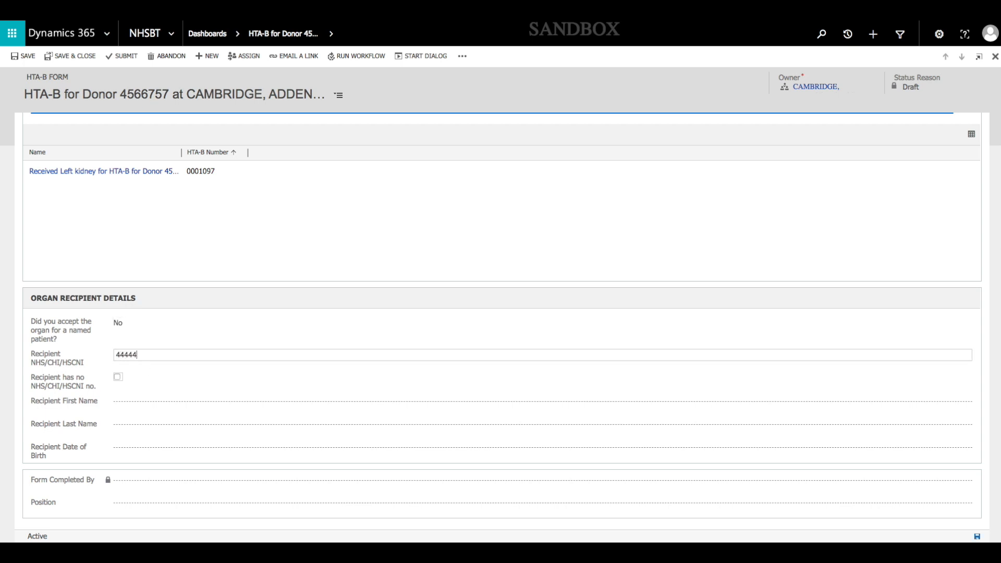
{"action": "key", "text": "Tab"}
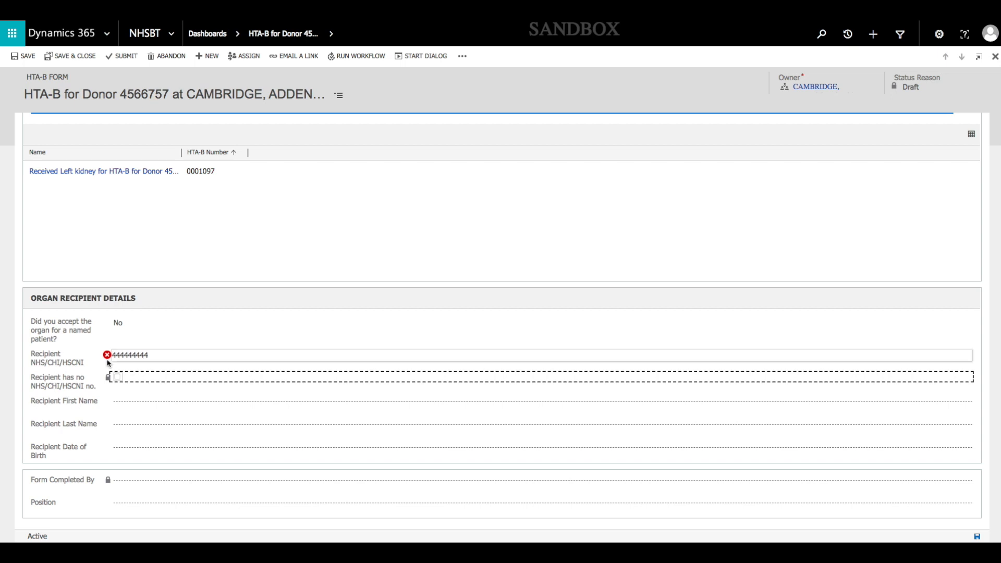
Add the missing last digit to the recipient's NHS/CHI/HSCNI number
{"action": "left_click", "coordinate": [182, 356]}
{"action": "type", "text": "4"}
{"action": "key", "text": "Tab"}
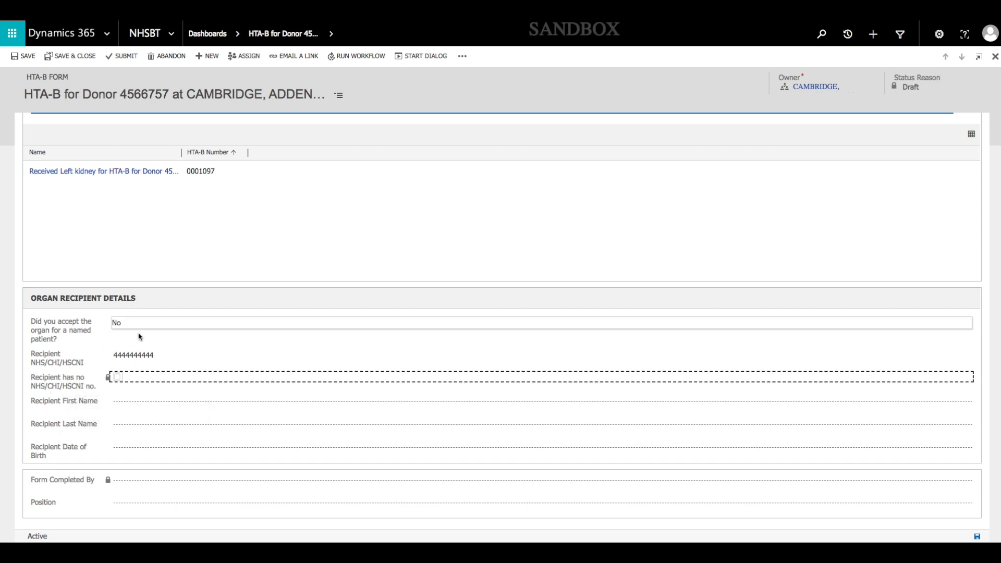
Clear the recipient's NHS/CHI/HSCNI number, try marking the recipient as having no such number, and remove that mark
{"action": "left_click", "coordinate": [143, 355]}
{"action": "key", "text": "BackSpace"}
{"action": "left_click", "coordinate": [142, 377]}
{"action": "left_click", "coordinate": [118, 378]}
{"action": "left_click", "coordinate": [117, 406]}
{"action": "left_click", "coordinate": [126, 355]}
{"action": "left_click", "coordinate": [118, 376]}
{"action": "left_click", "coordinate": [120, 355]}
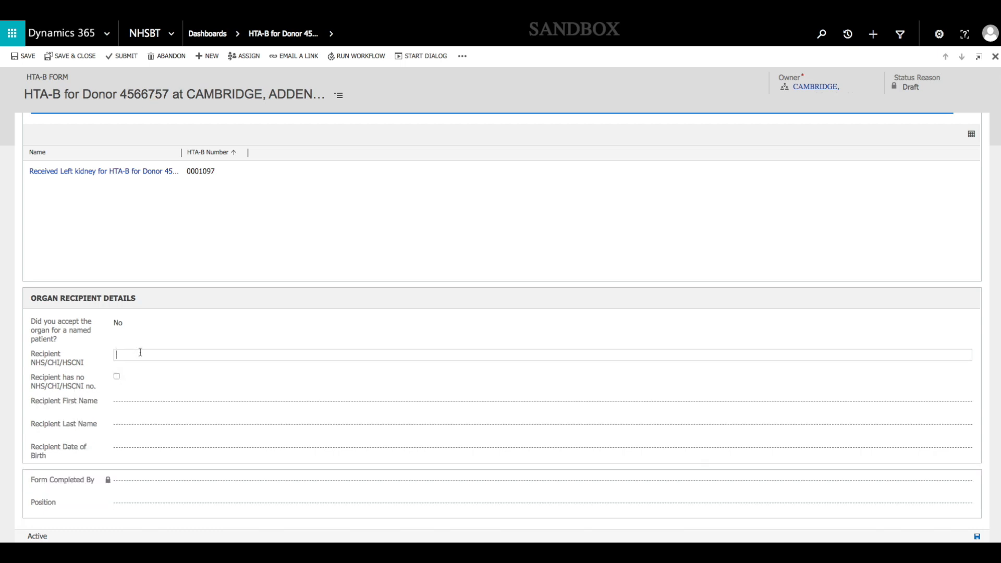
Enter the recipient's full ten-digit NHS/CHI/HSCNI number in the emptied field
{"action": "type", "text": "444444444"}
{"action": "left_click", "coordinate": [205, 379]}
{"action": "left_click", "coordinate": [184, 359]}
{"action": "left_click", "coordinate": [187, 359]}
{"action": "type", "text": "4"}
Enter the recipient's first name, last name and date of birth, and set the form completer's position to Transplant Coordinator
{"action": "left_click", "coordinate": [210, 396]}
{"action": "key", "text": "Tab"}
{"action": "key", "text": "Tab"}
{"action": "type", "text": "15/08/1986"}
{"action": "key", "text": "Tab"}
{"action": "type", "text": "Transplant Coordinator"}
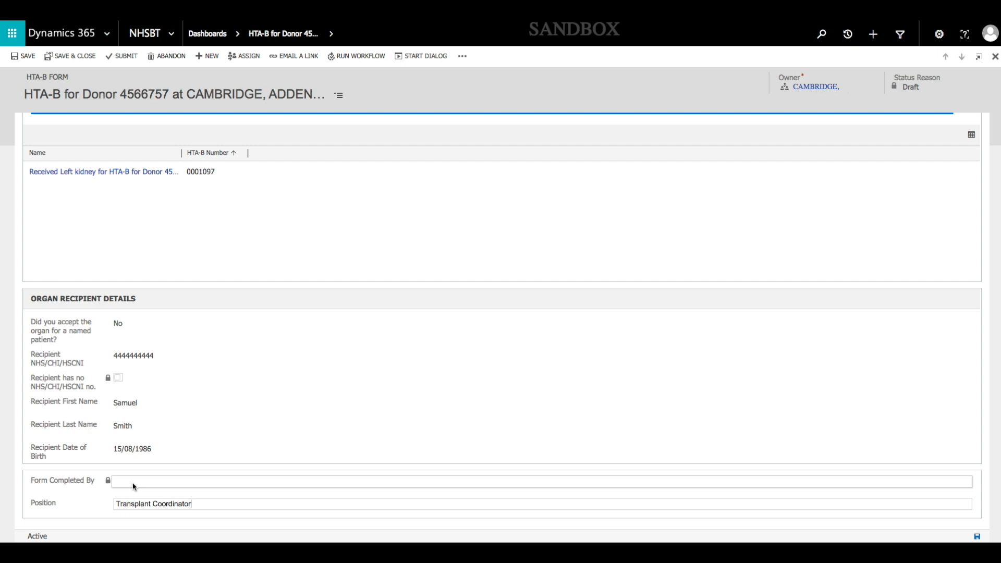
Review the completed HTA-B form, submit it, and confirm that the reported information is accurate
{"action": "scroll", "coordinate": [158, 463], "scroll_direction": "up", "scroll_amount": 1}
{"action": "scroll", "coordinate": [158, 463], "scroll_direction": "down", "scroll_amount": 1}
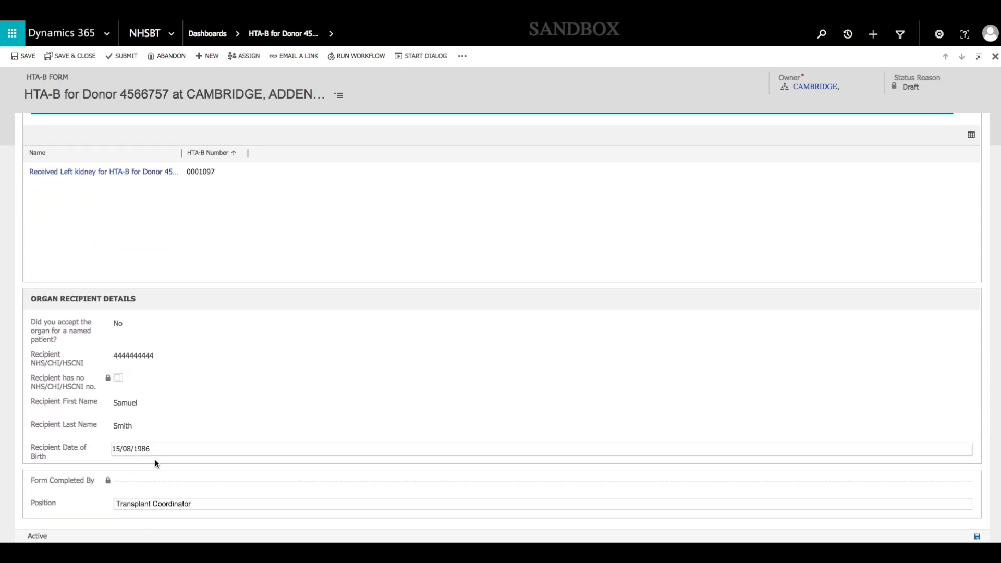
{"action": "left_click", "coordinate": [79, 60]}
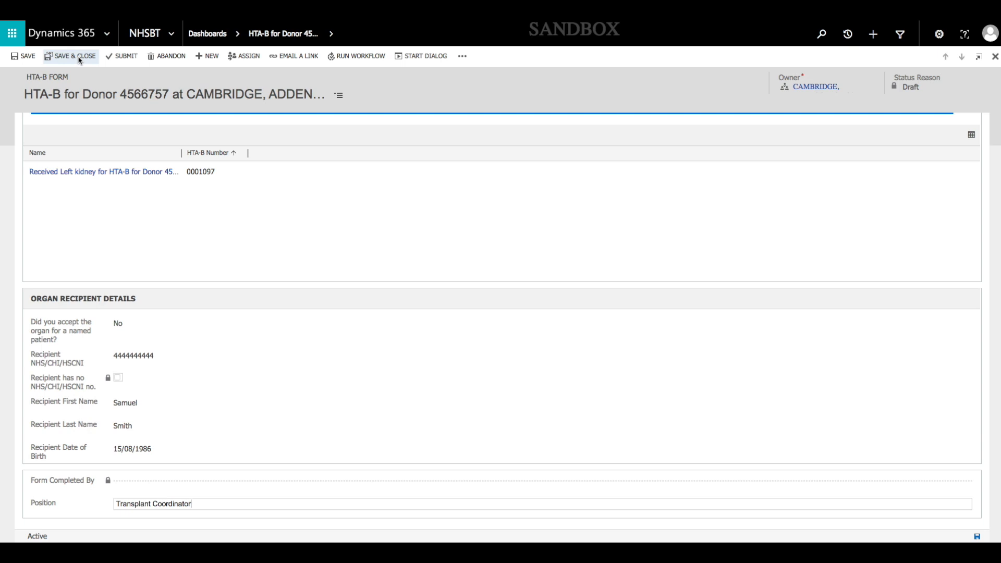
{"action": "left_click", "coordinate": [127, 60]}
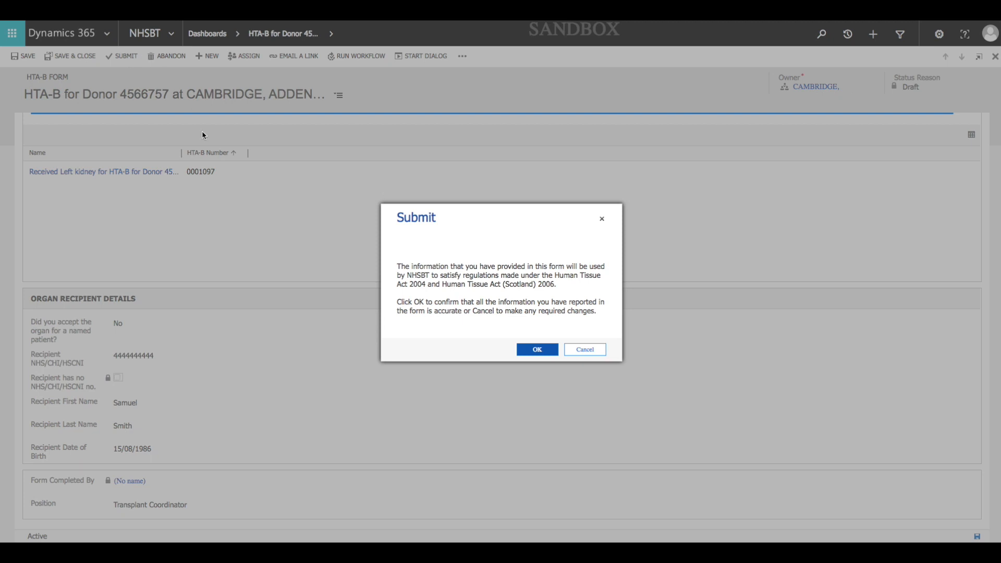
{"action": "left_click", "coordinate": [530, 351]}
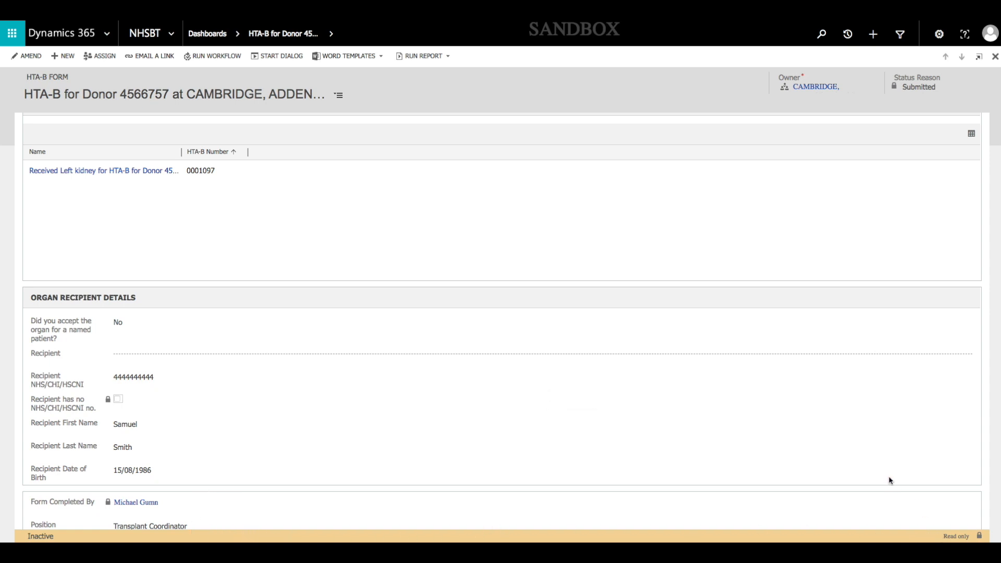
Close the submitted form and sort the Submitted HTA-B Forms list by creation date, newest first
{"action": "left_click", "coordinate": [993, 57]}
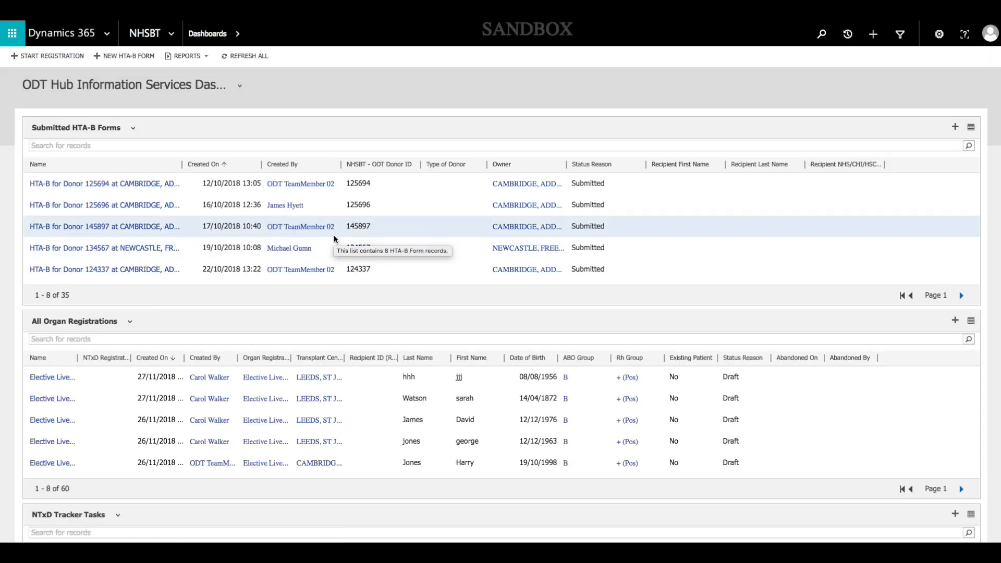
{"action": "left_click", "coordinate": [206, 165]}
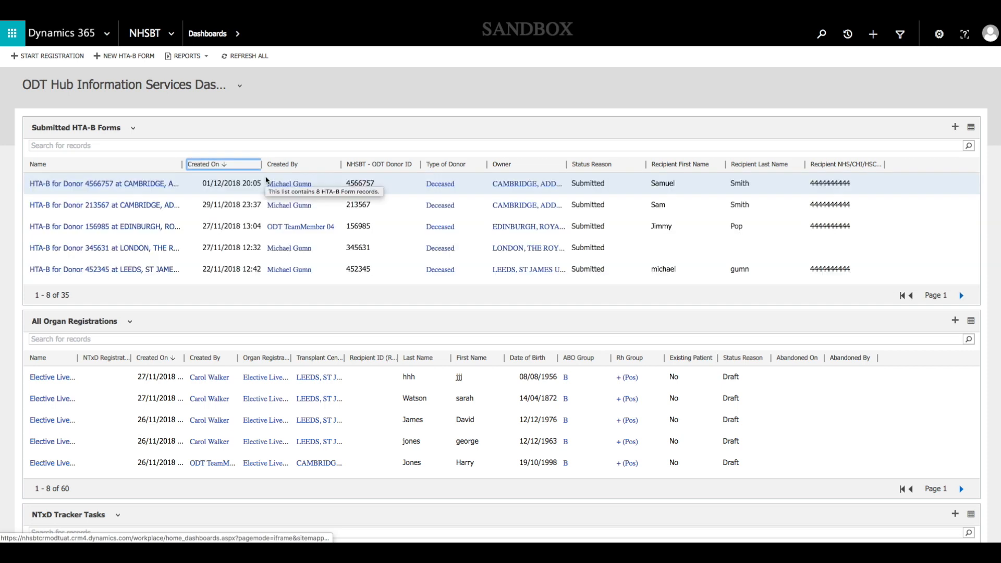